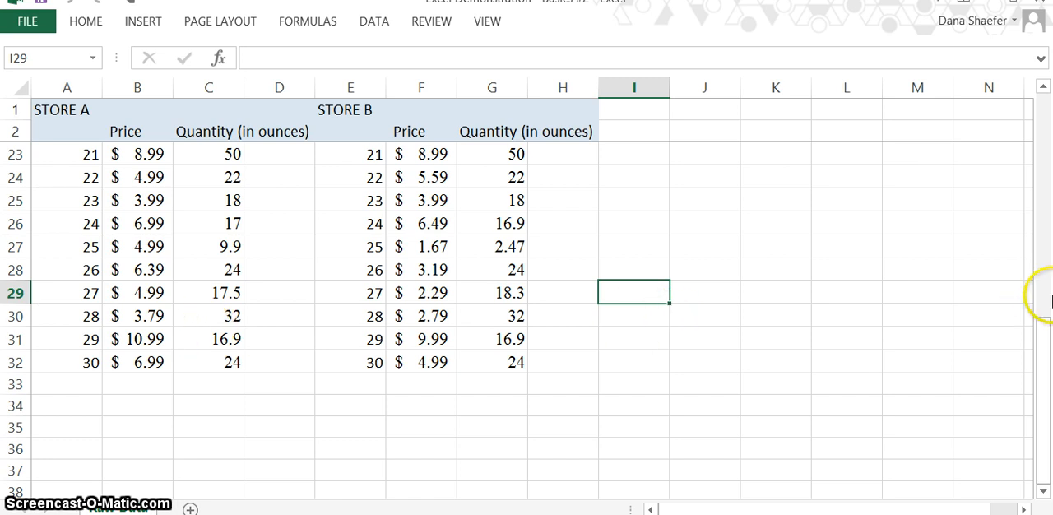
Enter the formula =B3/C3 in cell D3 to calculate Store A's first unit price
drag(1043, 350, 1022, 87)
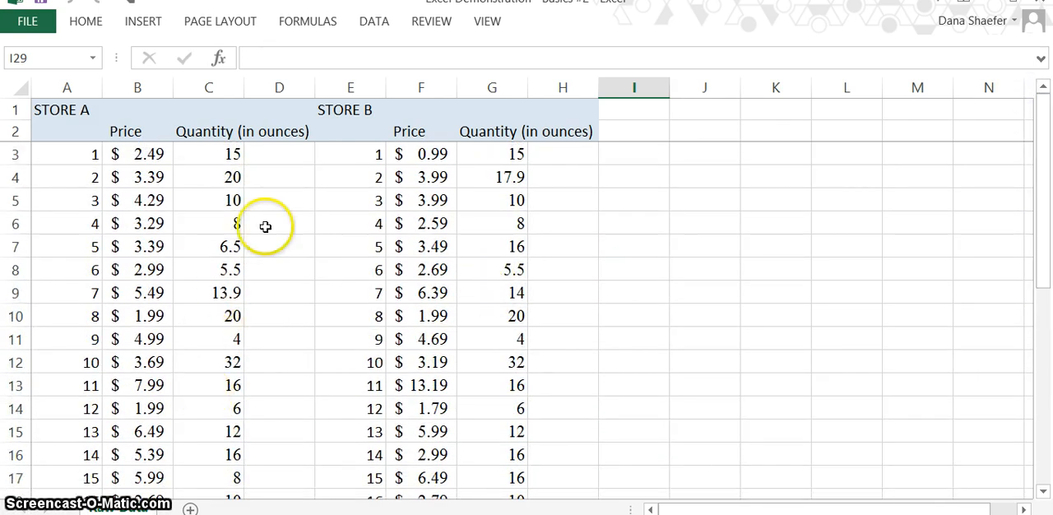
click(286, 160)
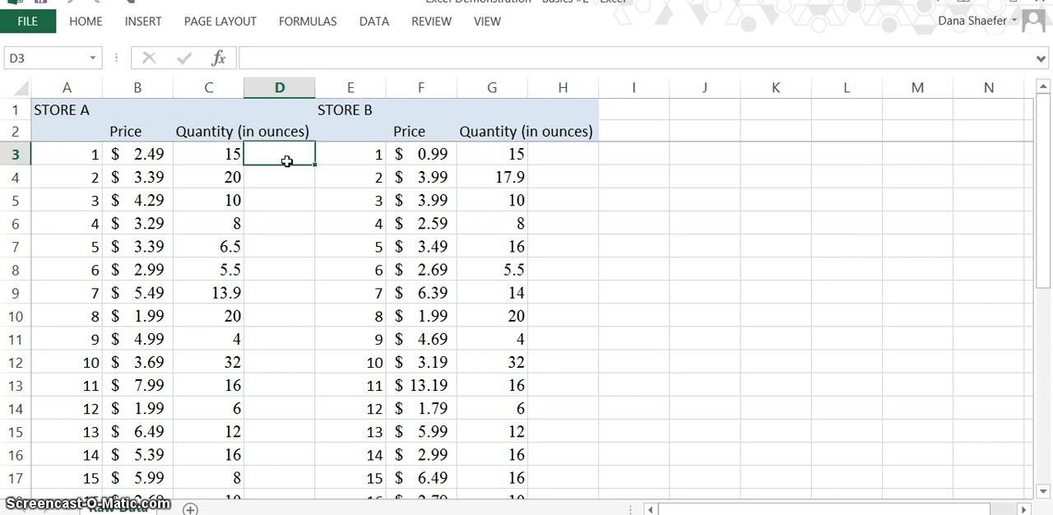
text(=)
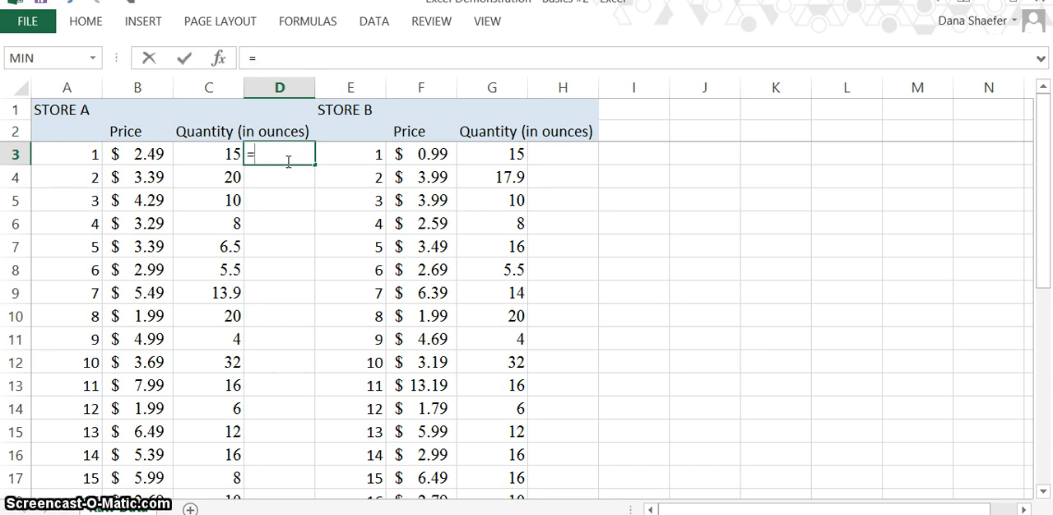
click(144, 156)
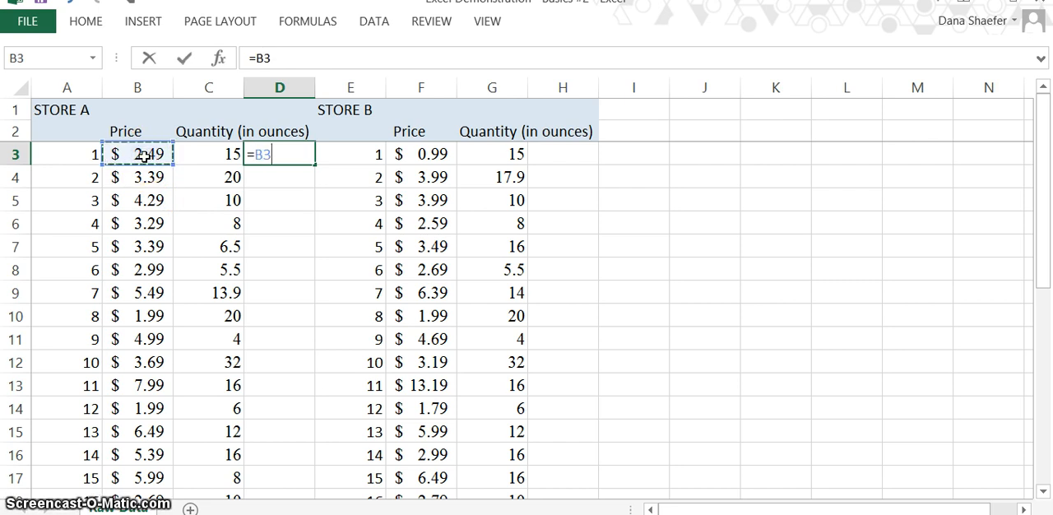
text(/)
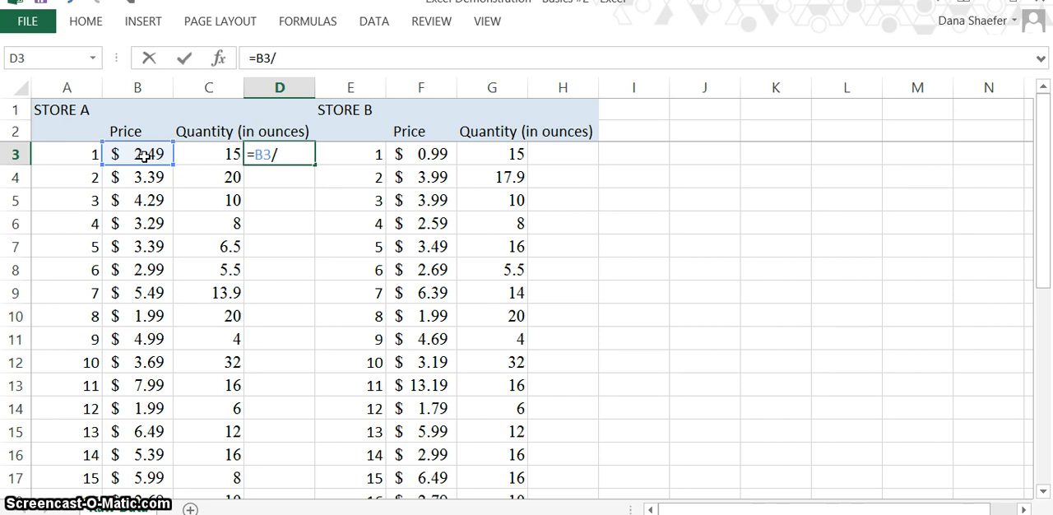
click(214, 154)
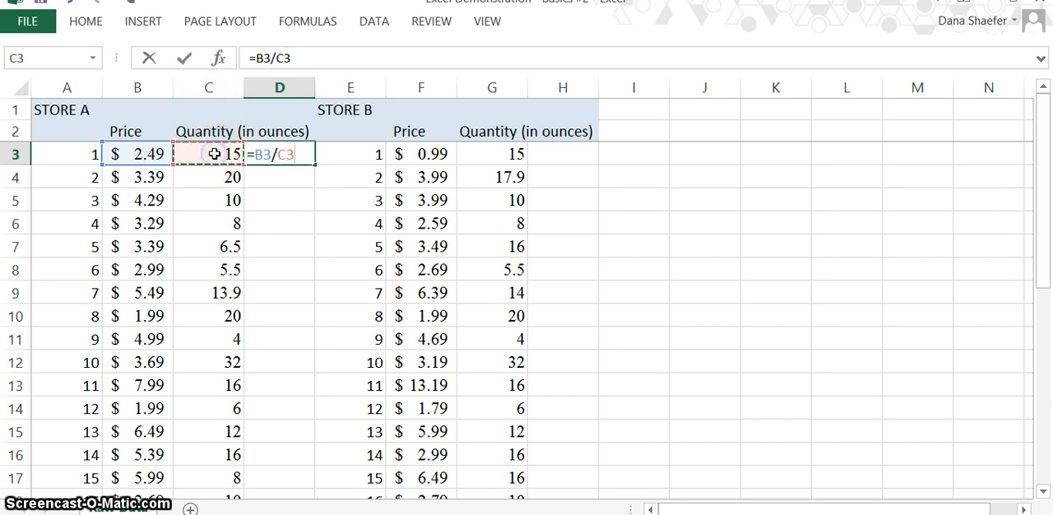
key(Return)
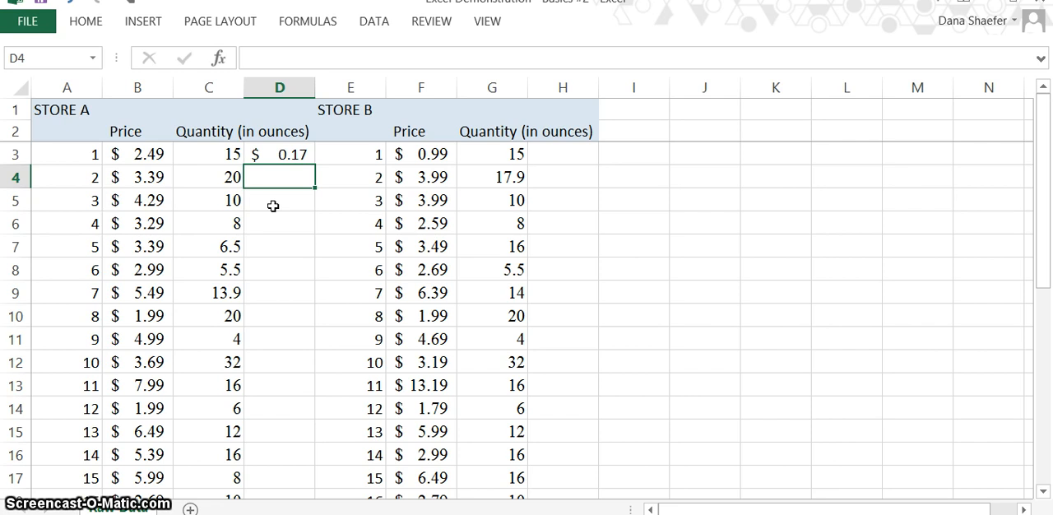
Enter the formula =B4/C4 in cell D4 for Store A's second item
text(=)
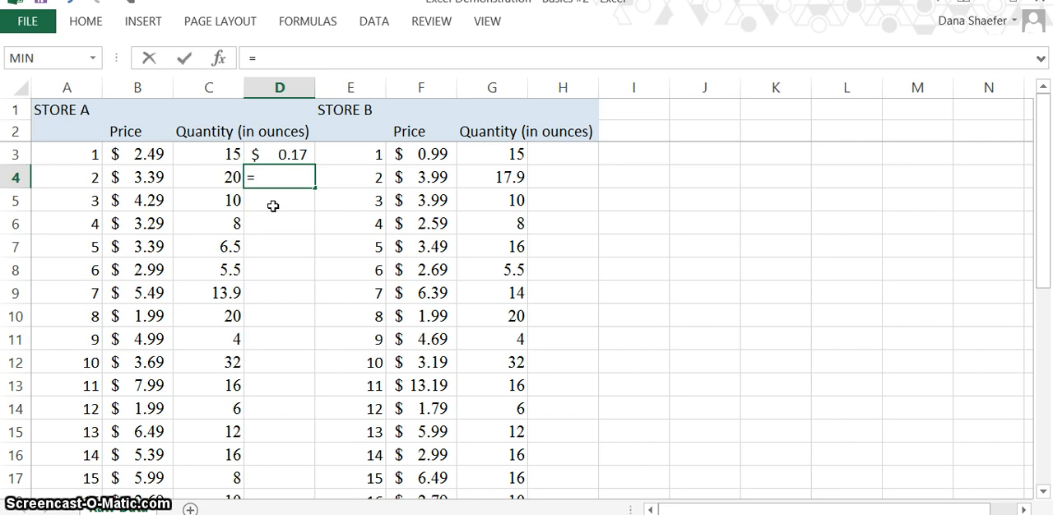
click(138, 177)
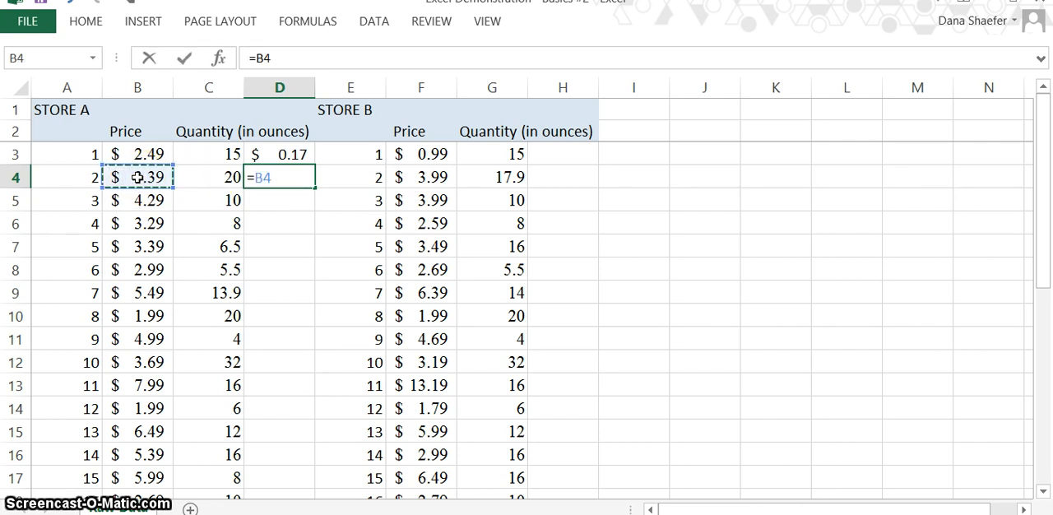
text(?)
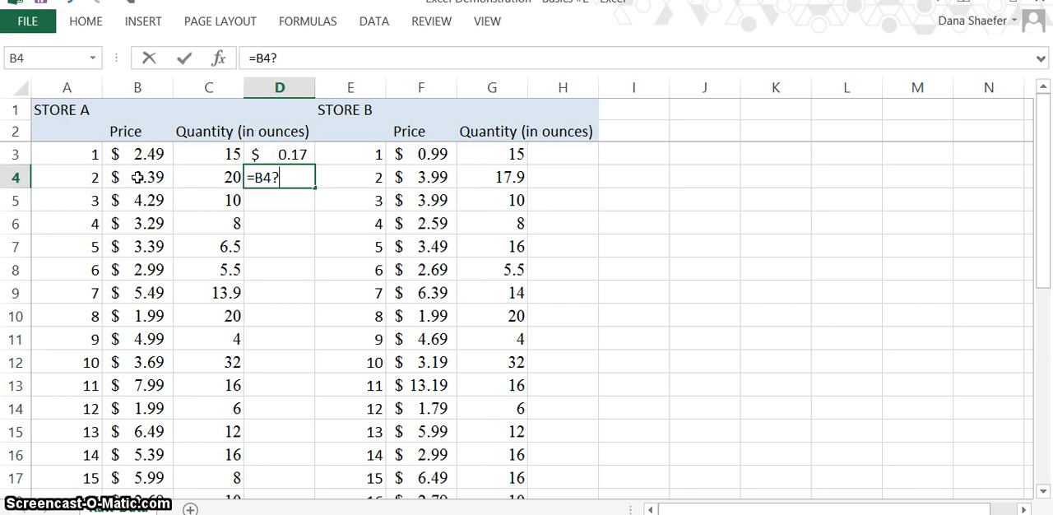
key(BackSpace)
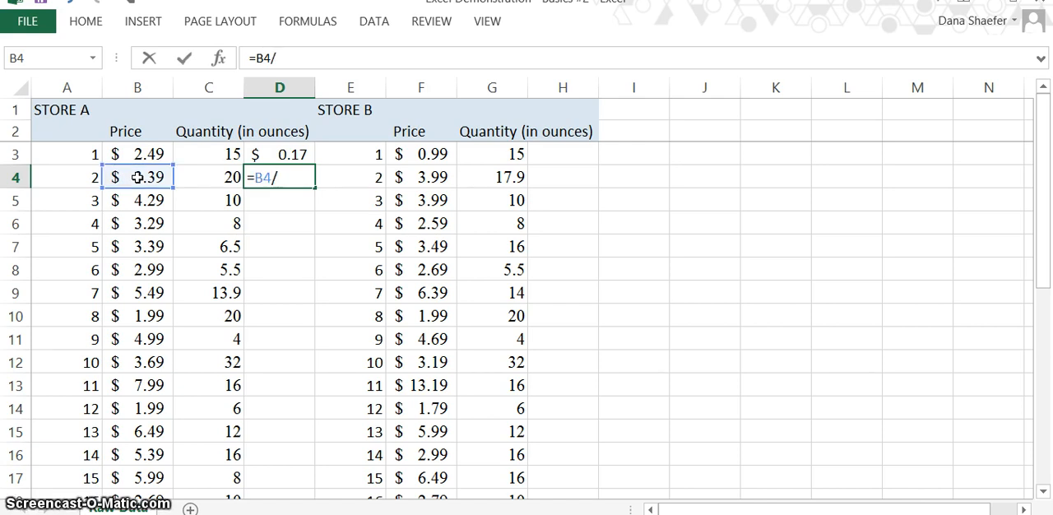
click(225, 180)
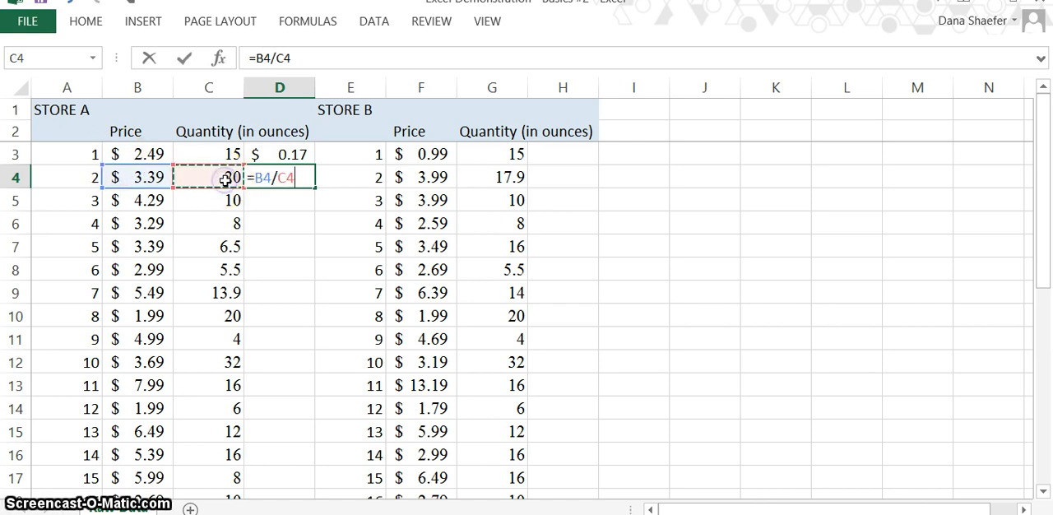
key(Return)
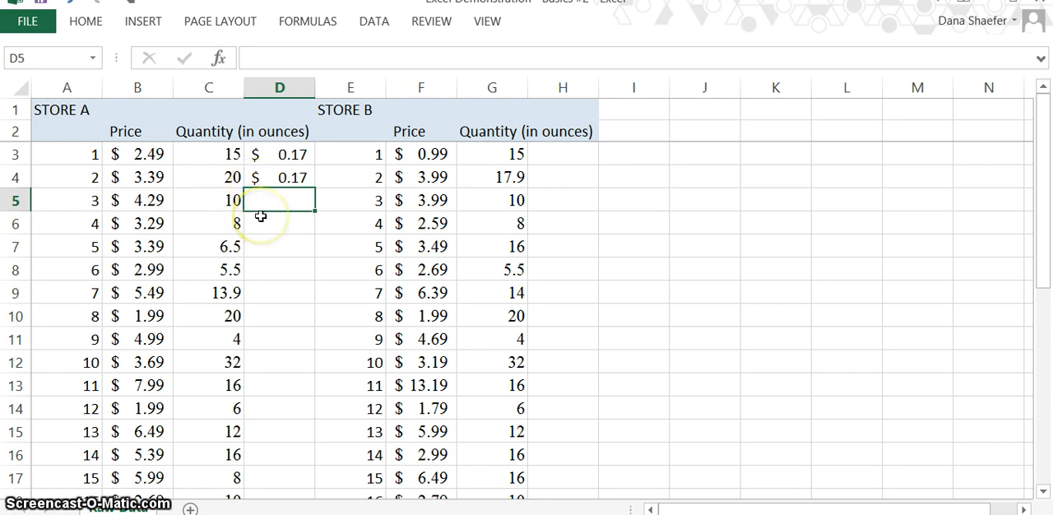
Fill the formula in D4 down through D32 for the remaining Store A items
click(293, 177)
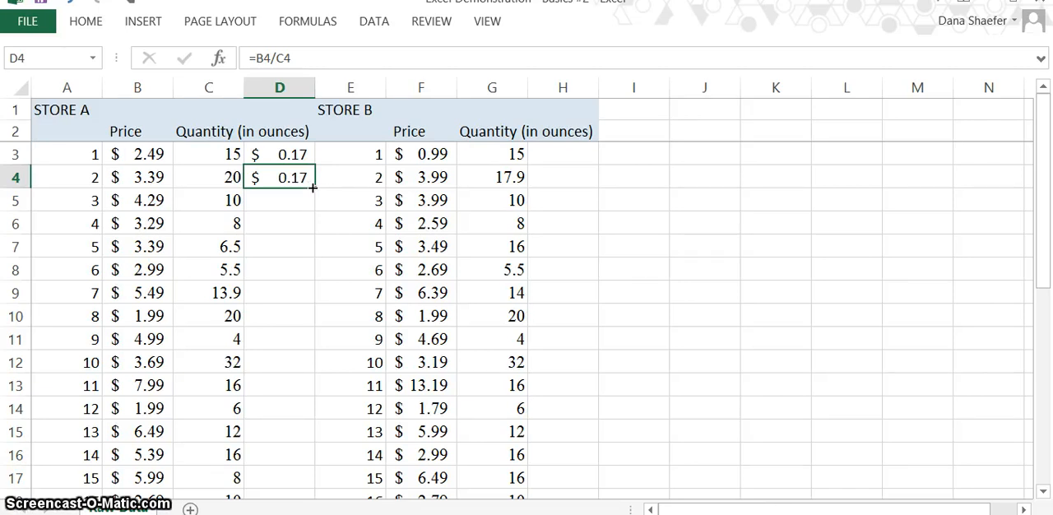
drag(313, 187, 320, 402)
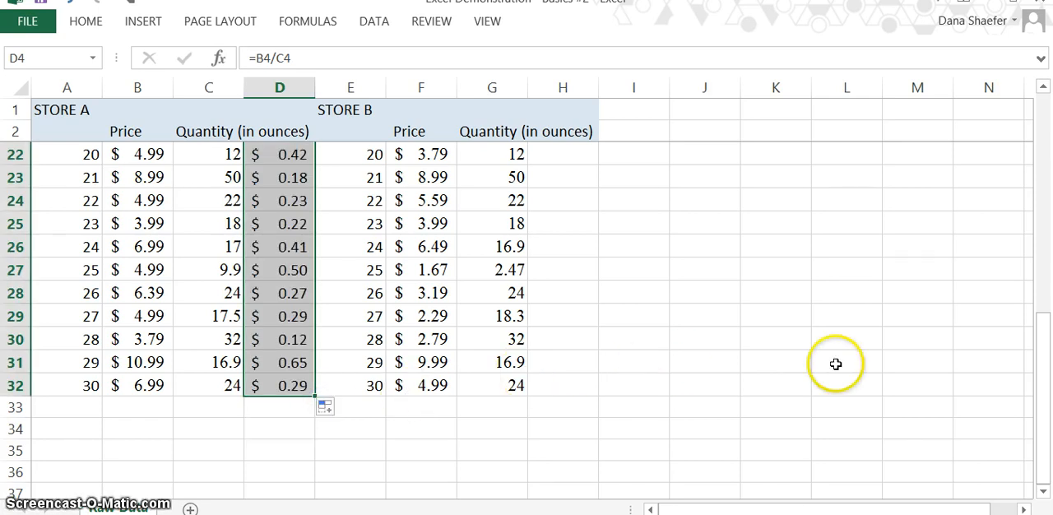
drag(1045, 359, 926, 87)
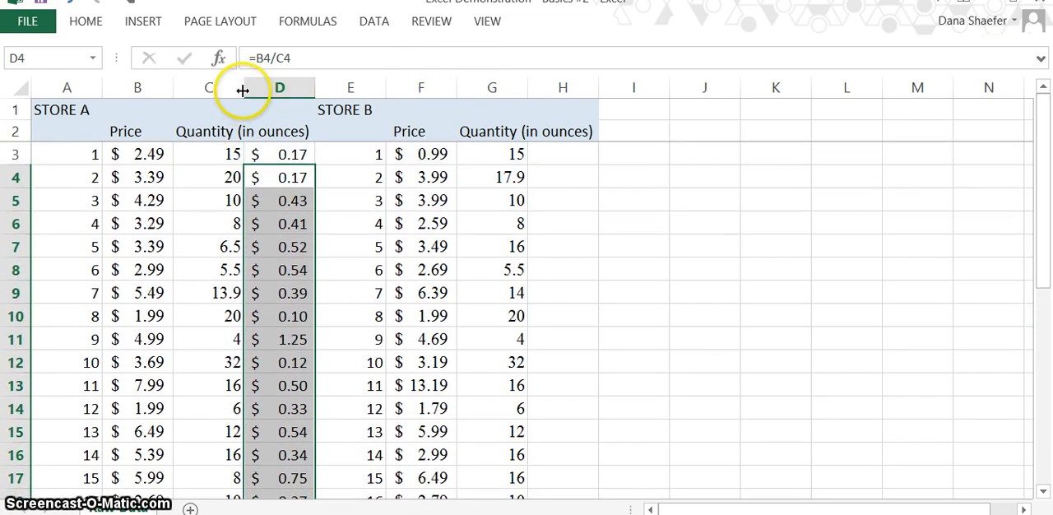
Widen column C to fit its quantity header, and add the header "Unit Price" in D2 with column D slightly widened
drag(245, 89, 315, 89)
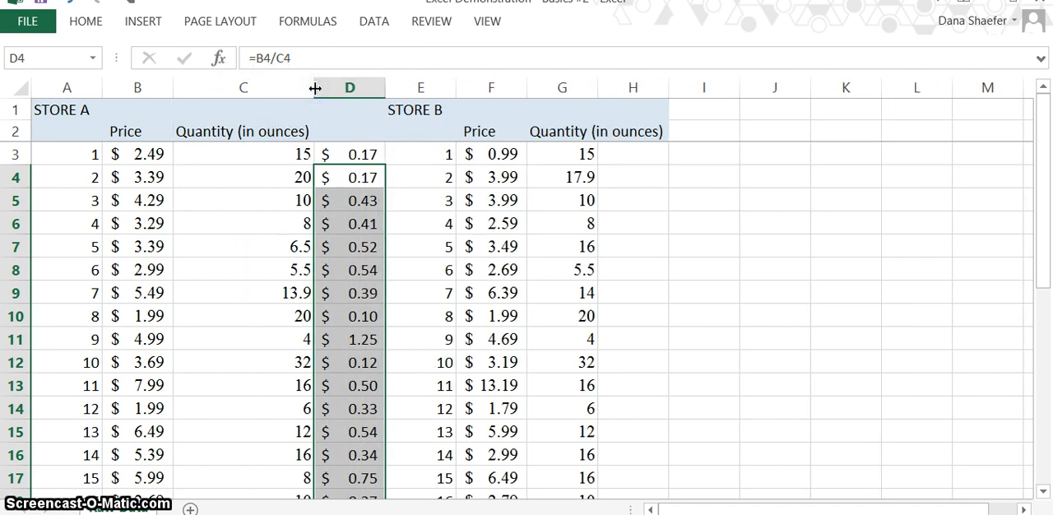
click(329, 132)
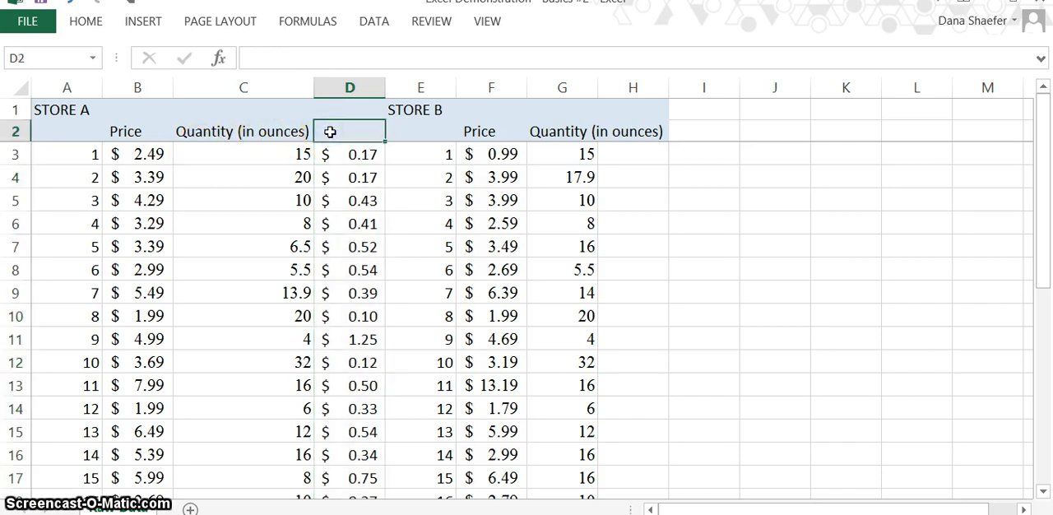
text(Unit Price)
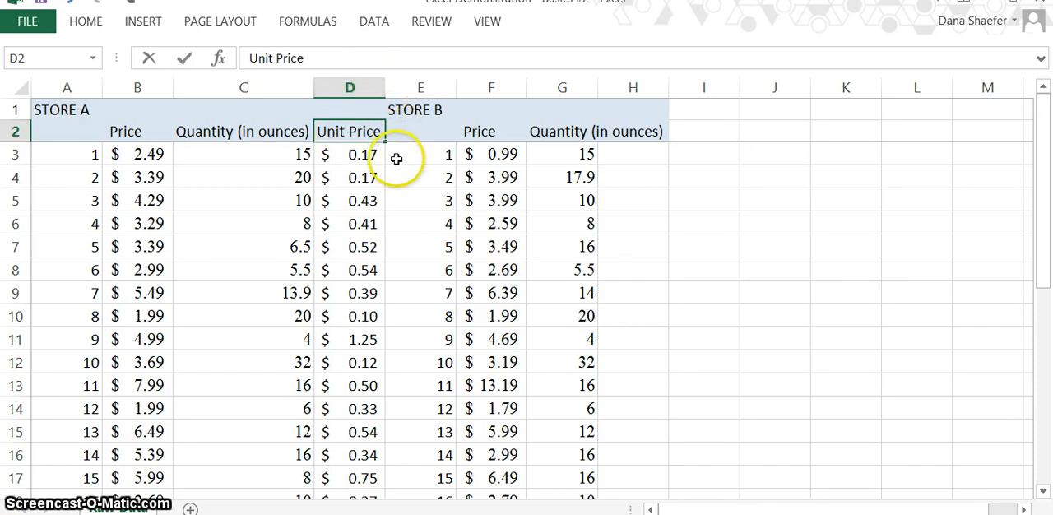
key(Return)
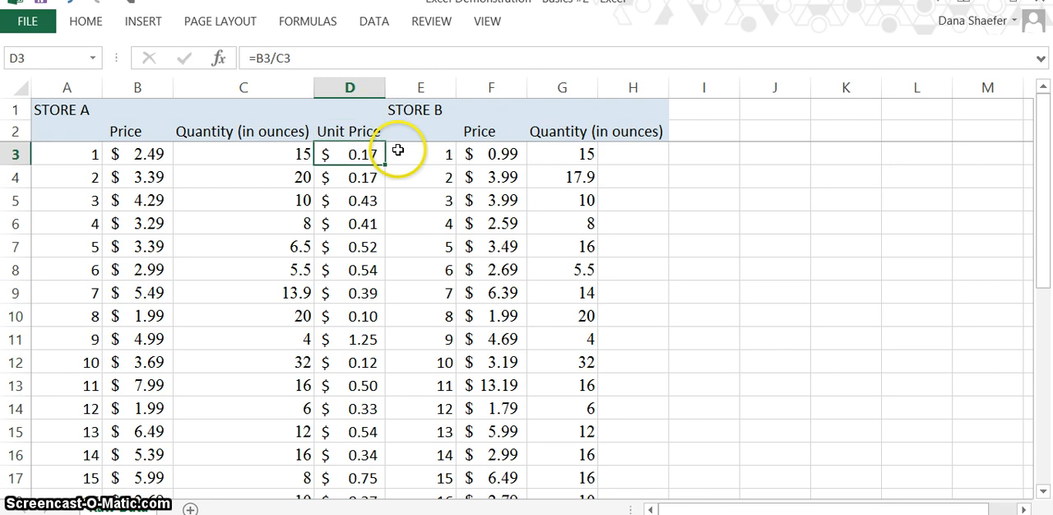
drag(385, 83, 396, 83)
click(730, 209)
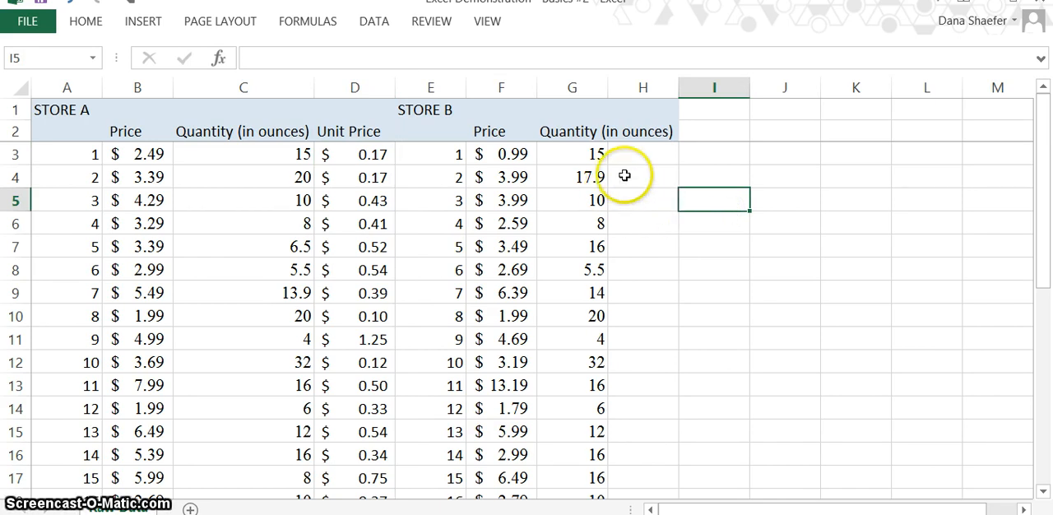
Enter the formula =F3/G3 in cell H3 to calculate Store B's first unit price
click(643, 154)
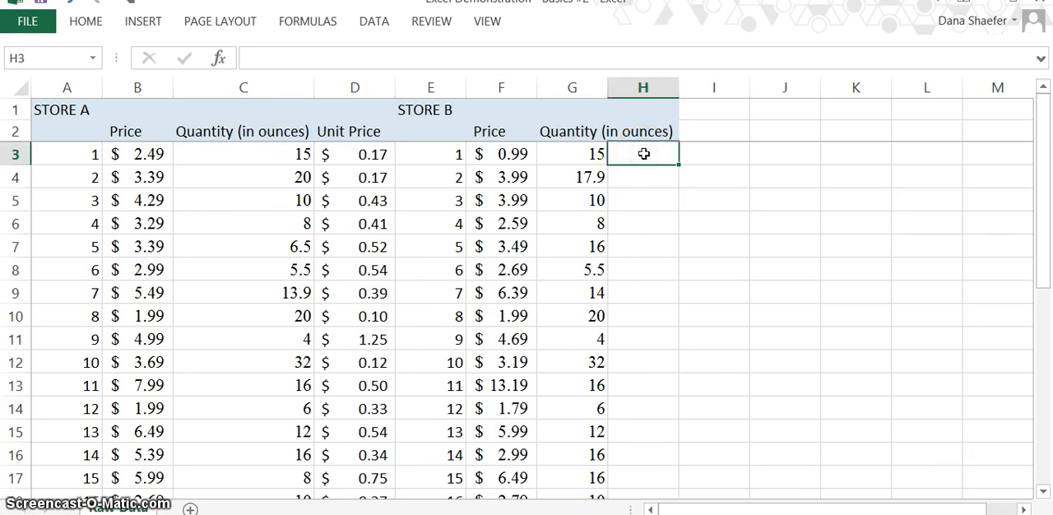
text(=)
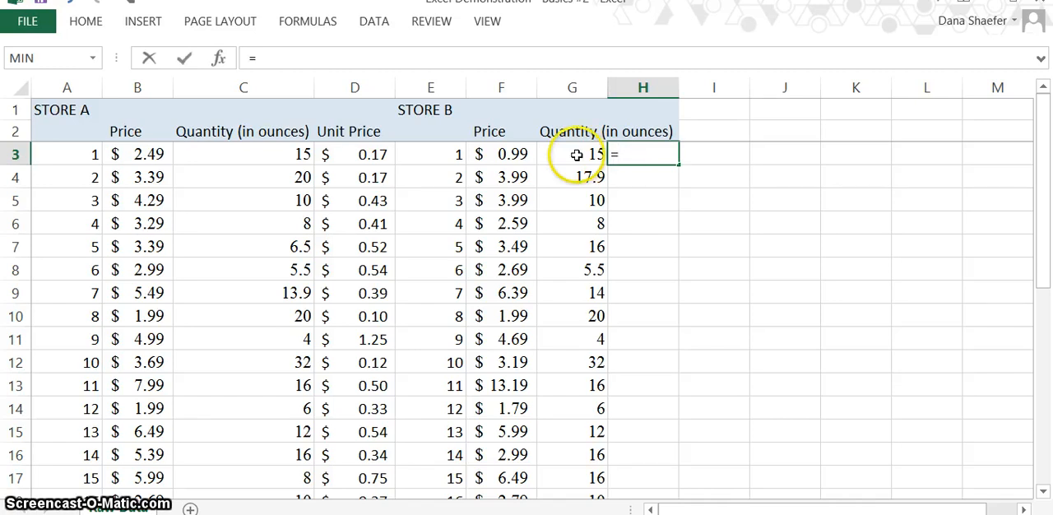
click(523, 154)
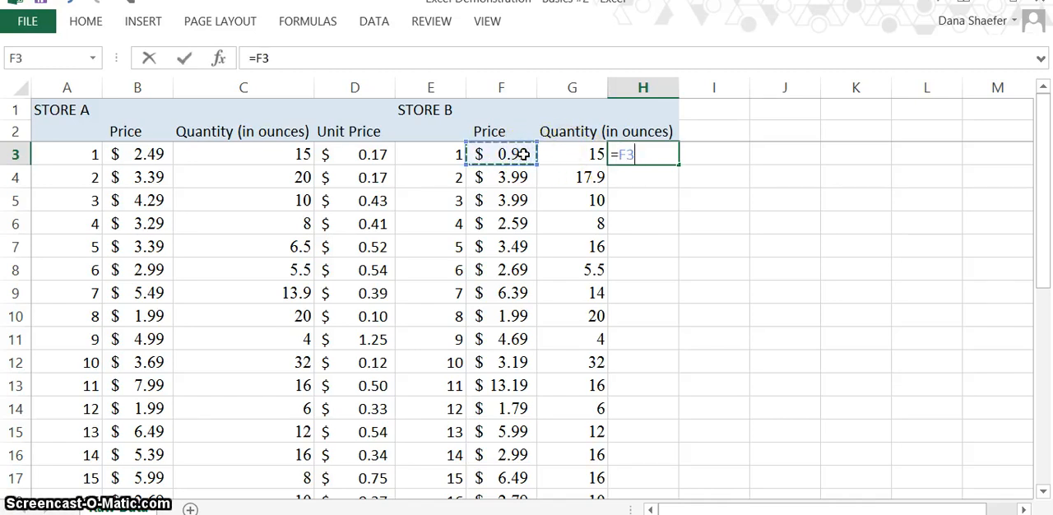
text(/)
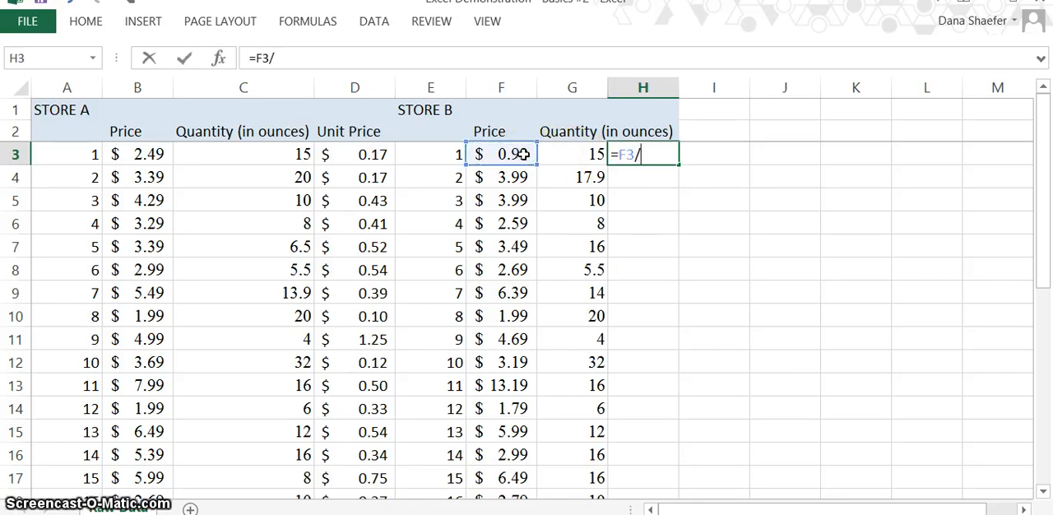
click(566, 154)
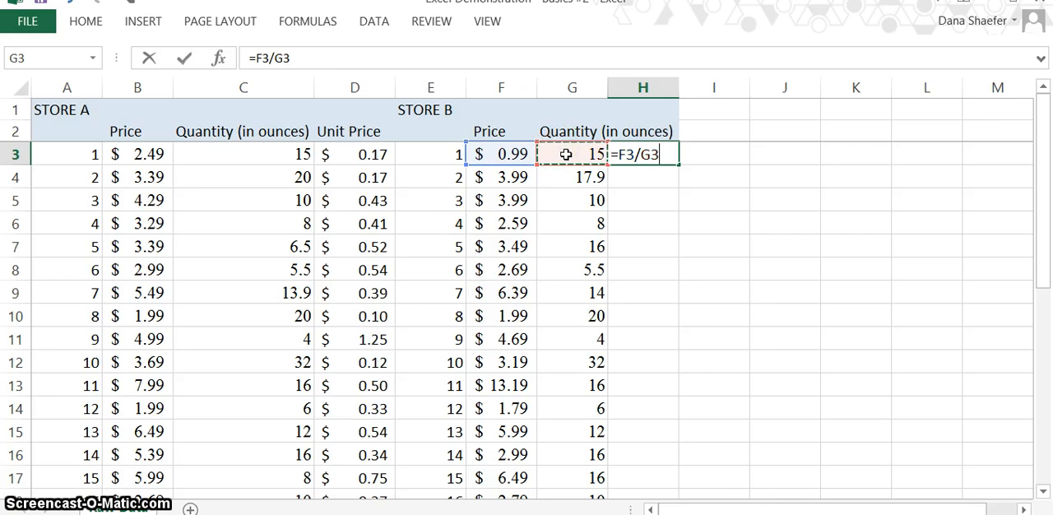
key(Return)
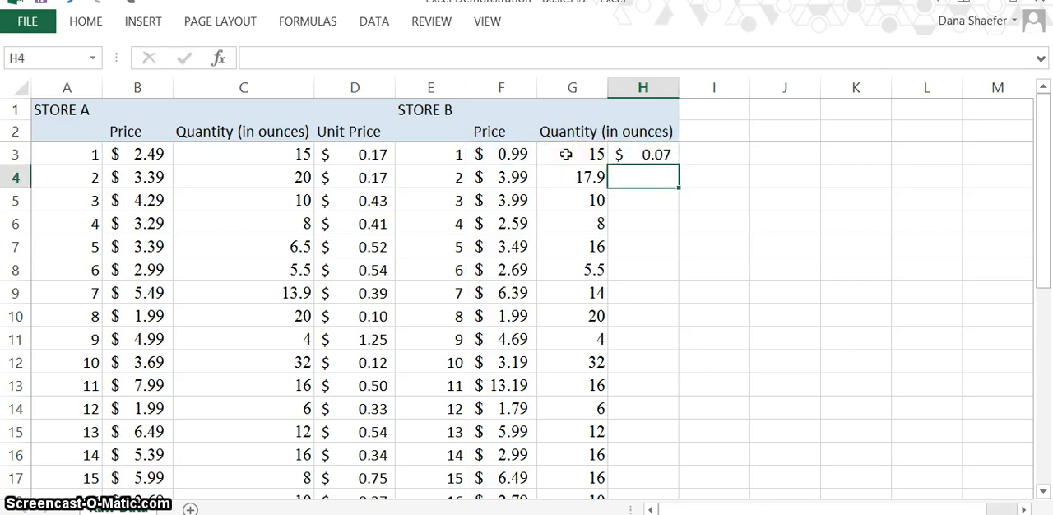
Fill the formula in H3 down through H32 for all Store B items
click(631, 154)
drag(679, 165, 658, 435)
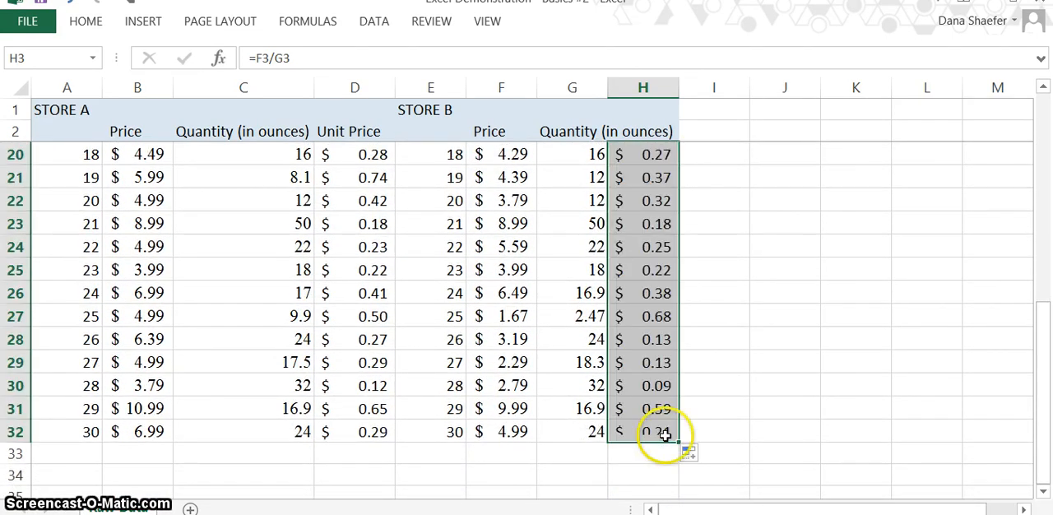
drag(1041, 362, 1009, 113)
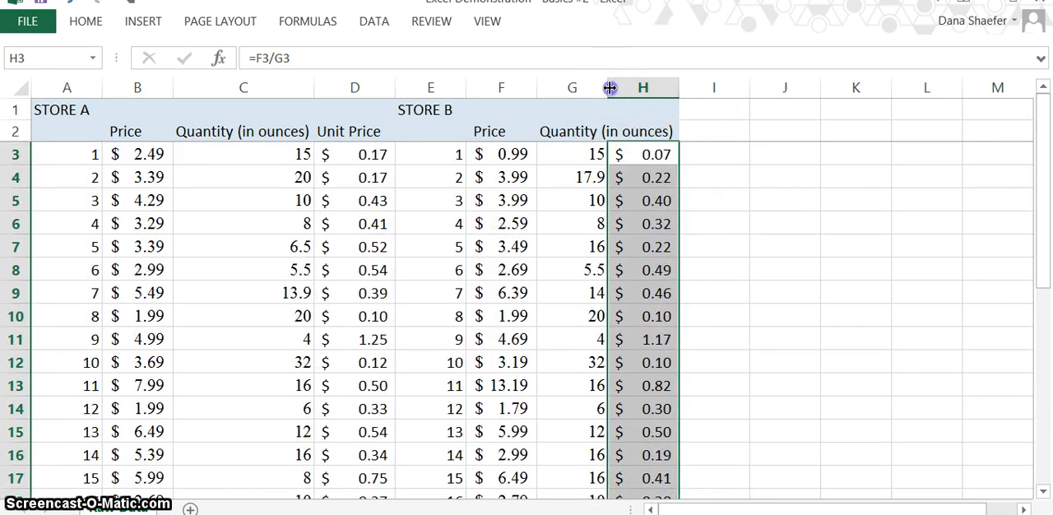
Widen column G to fit its quantity header and enter the header "Unit Price" in H2
drag(609, 88, 674, 88)
drag(674, 88, 676, 87)
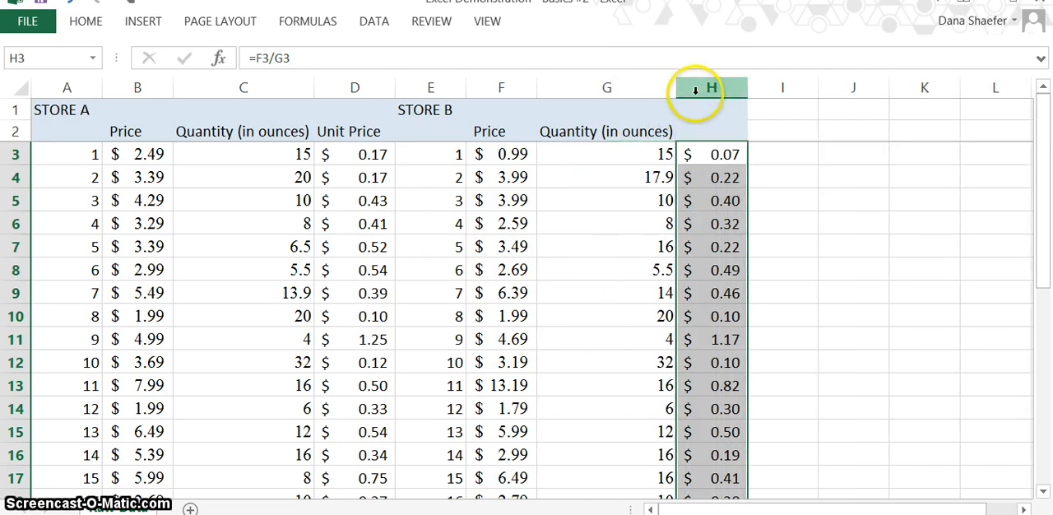
click(705, 131)
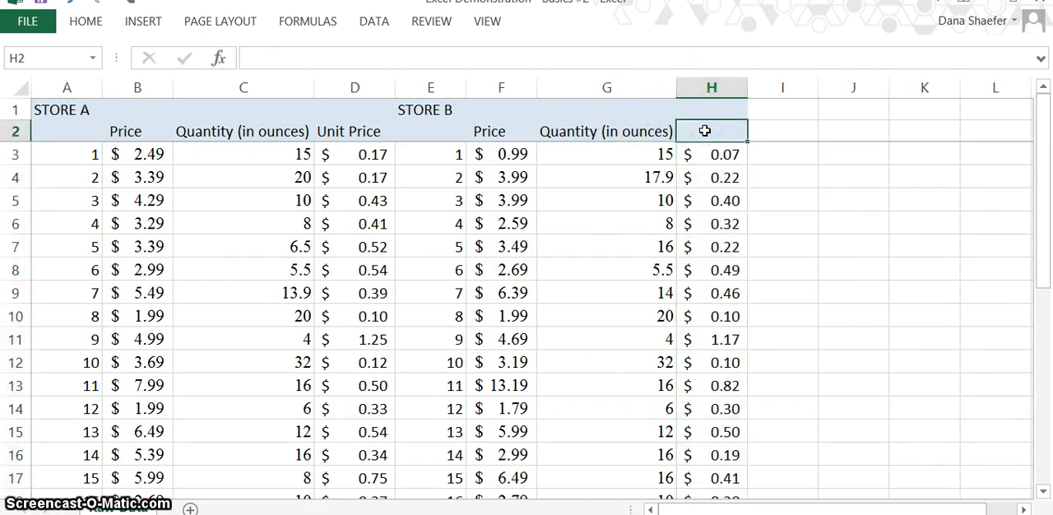
text(Unit)
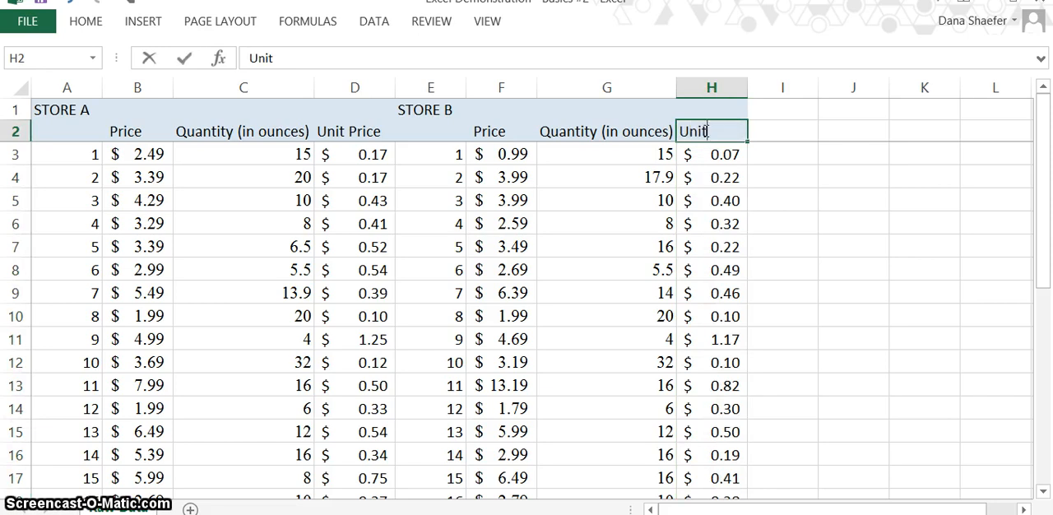
text( Price)
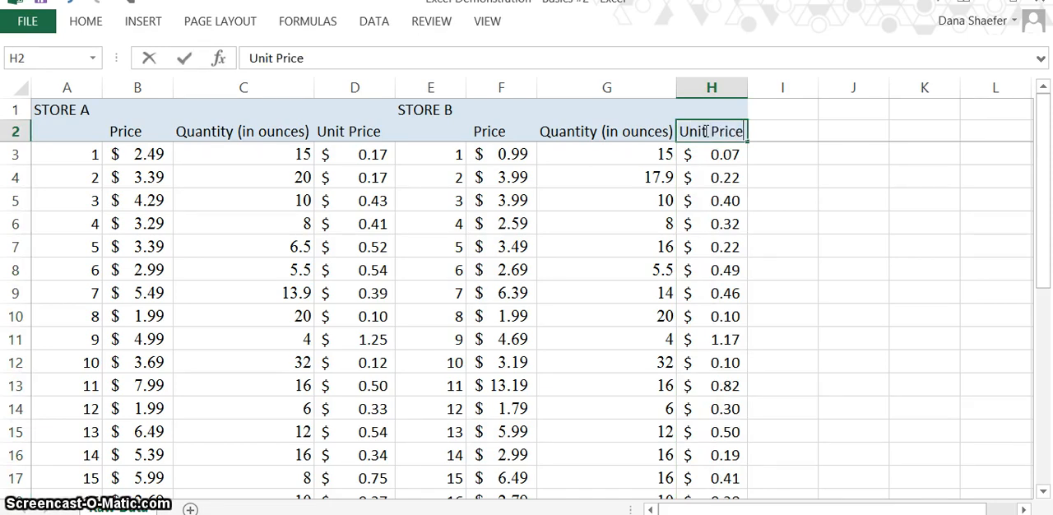
click(709, 139)
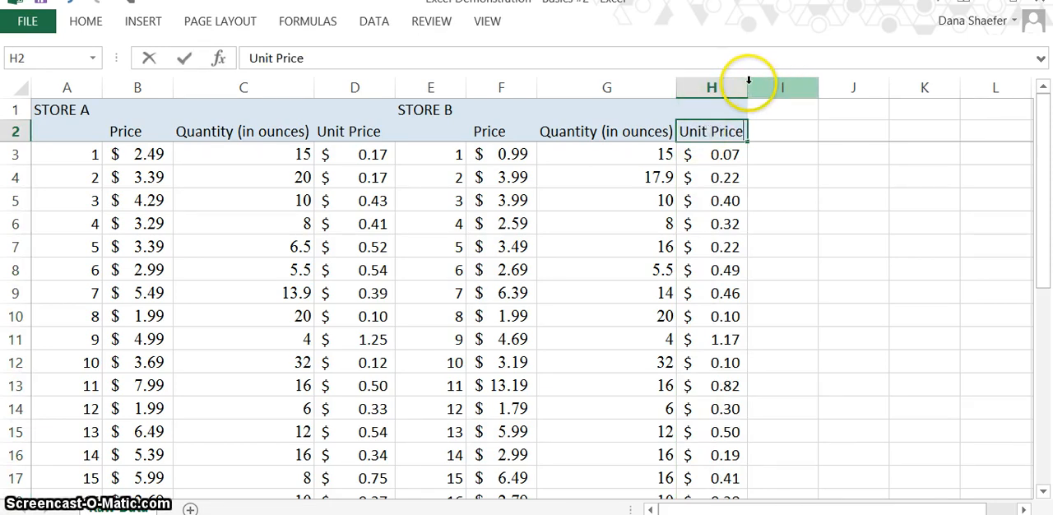
click(803, 223)
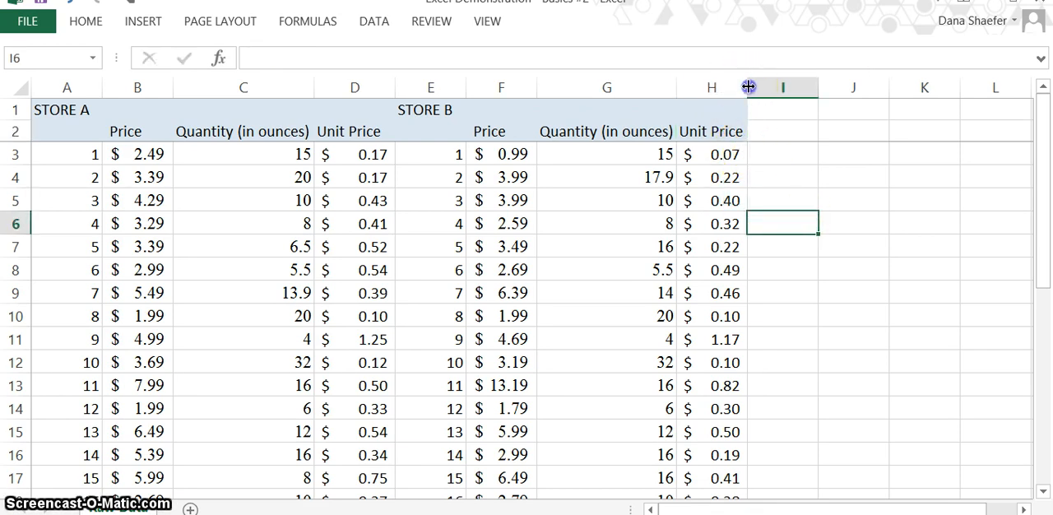
Widen column H slightly so the Store B unit price column has more room
drag(746, 87, 755, 88)
click(794, 220)
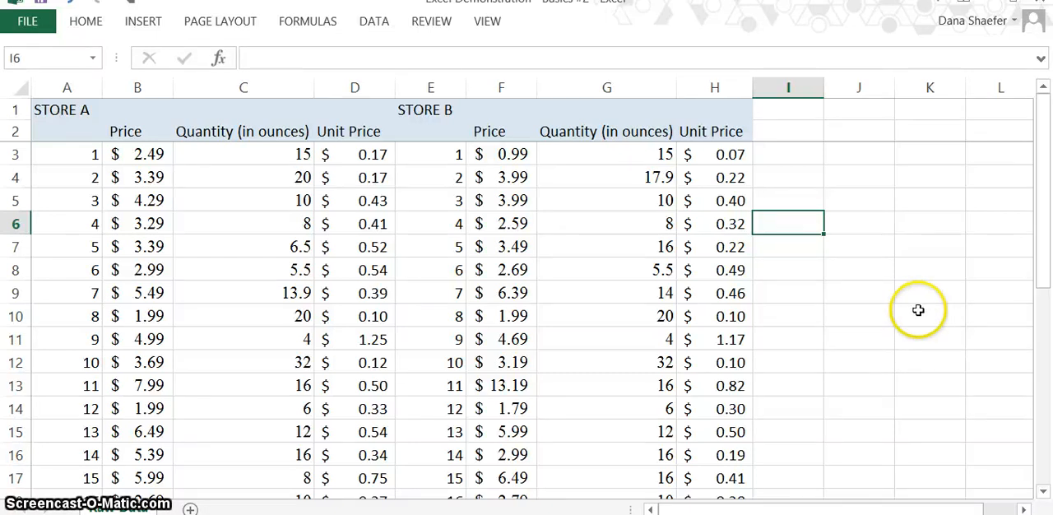
Enter the formula =H15/H16 in cell J15 to compare the Store B unit prices of items 13 and 14
drag(1046, 233, 1046, 284)
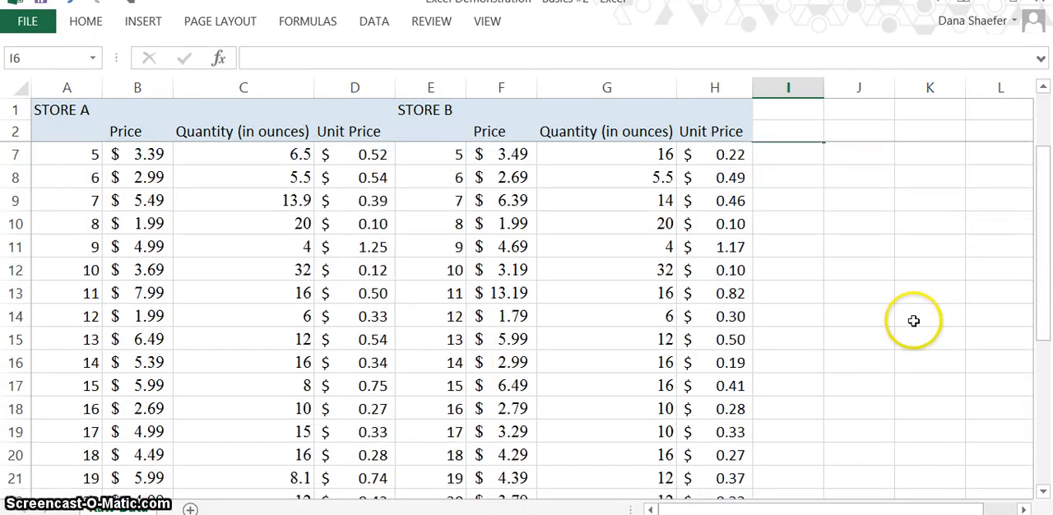
click(733, 341)
click(734, 362)
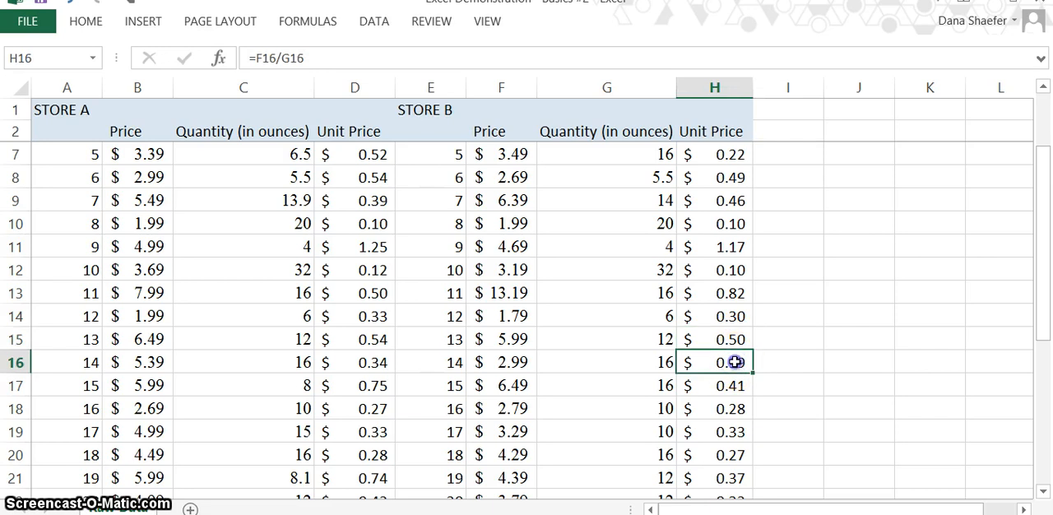
click(848, 340)
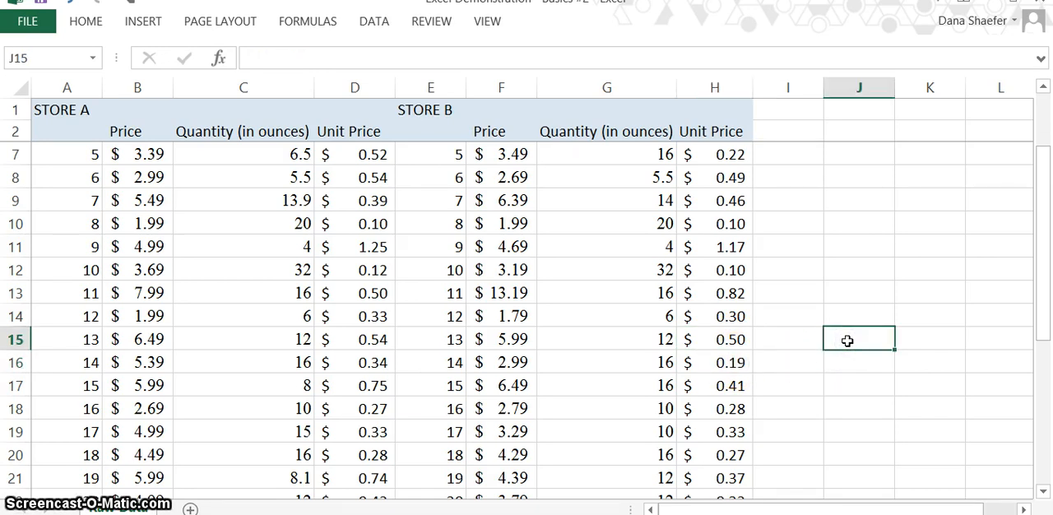
text(=)
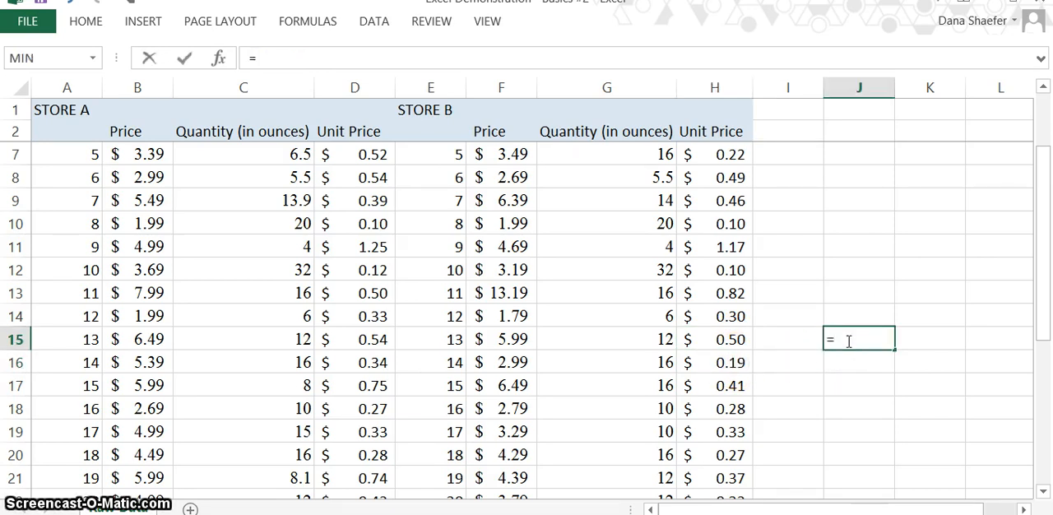
click(736, 337)
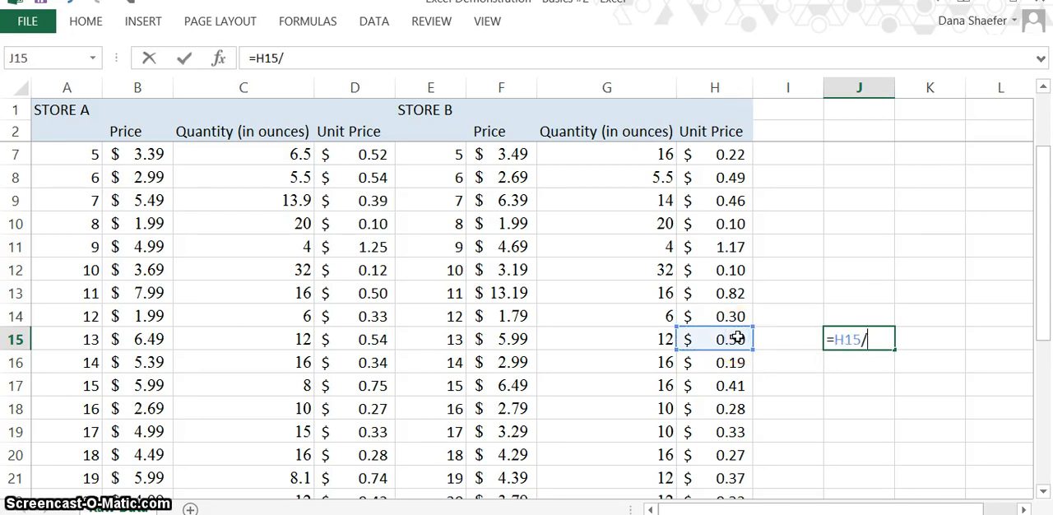
click(727, 362)
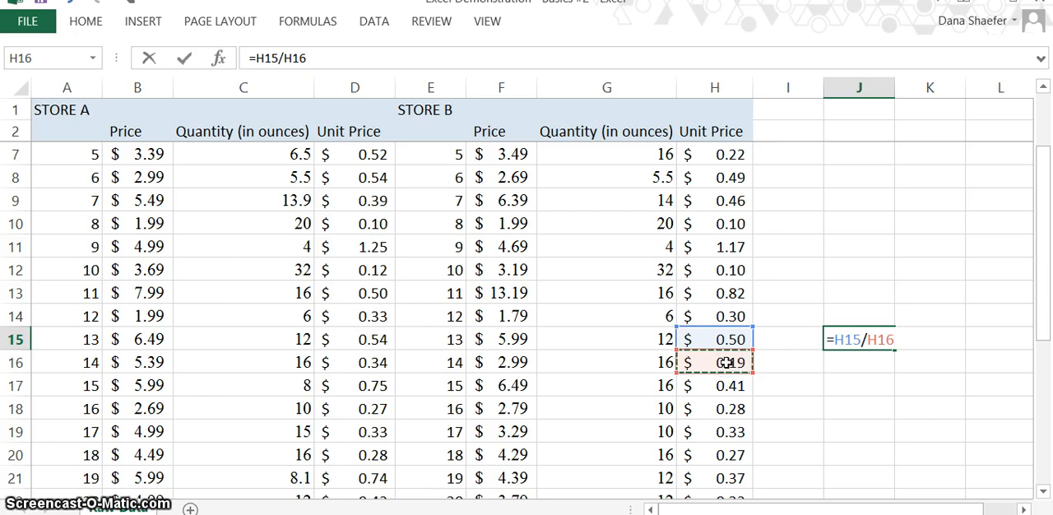
key(Return)
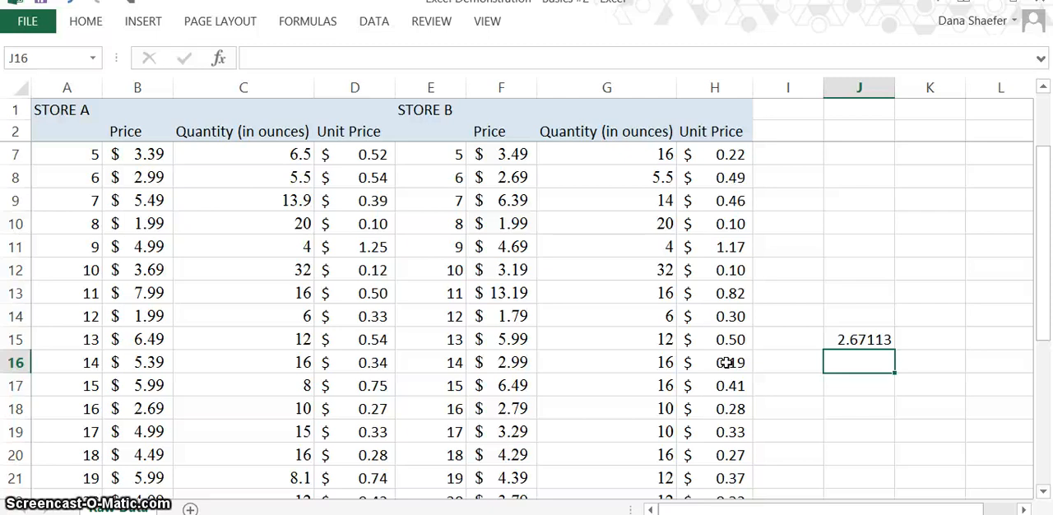
Increase the decimals shown in cell J15 to 13 places
click(867, 339)
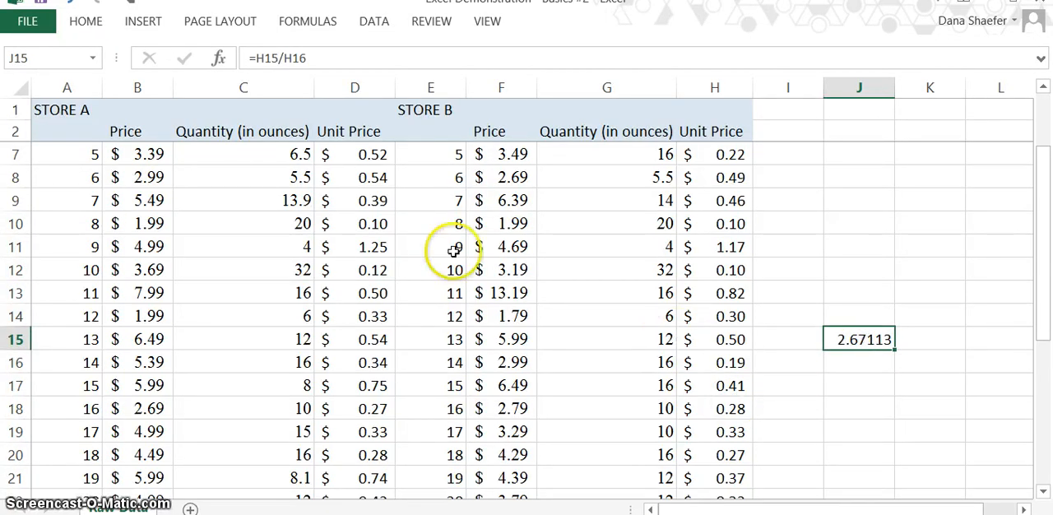
click(86, 29)
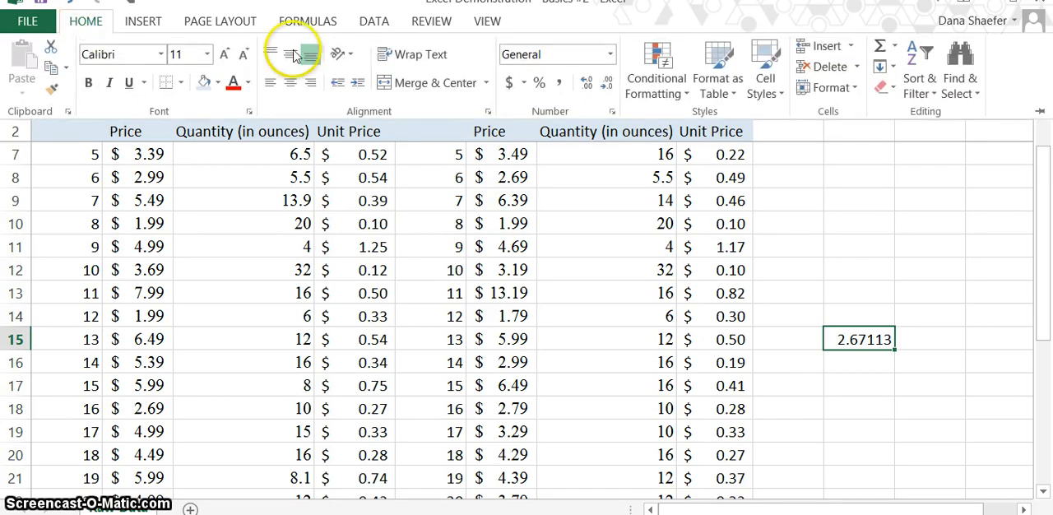
click(587, 86)
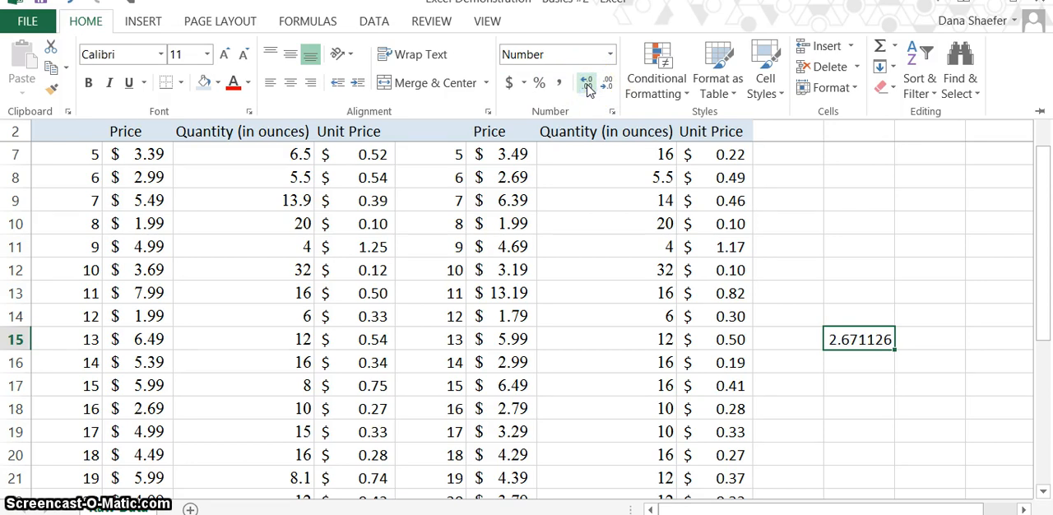
click(587, 86)
click(588, 86)
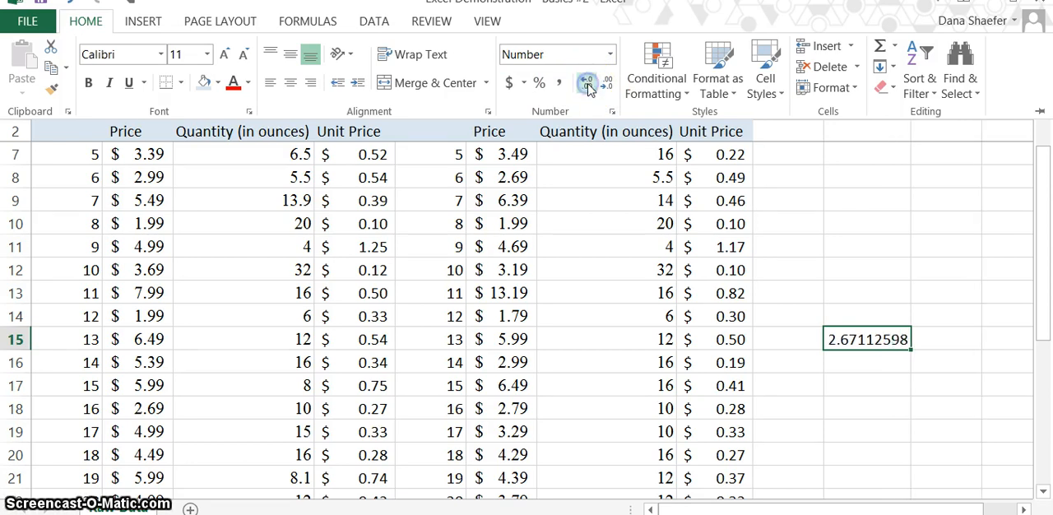
click(587, 86)
click(587, 86)
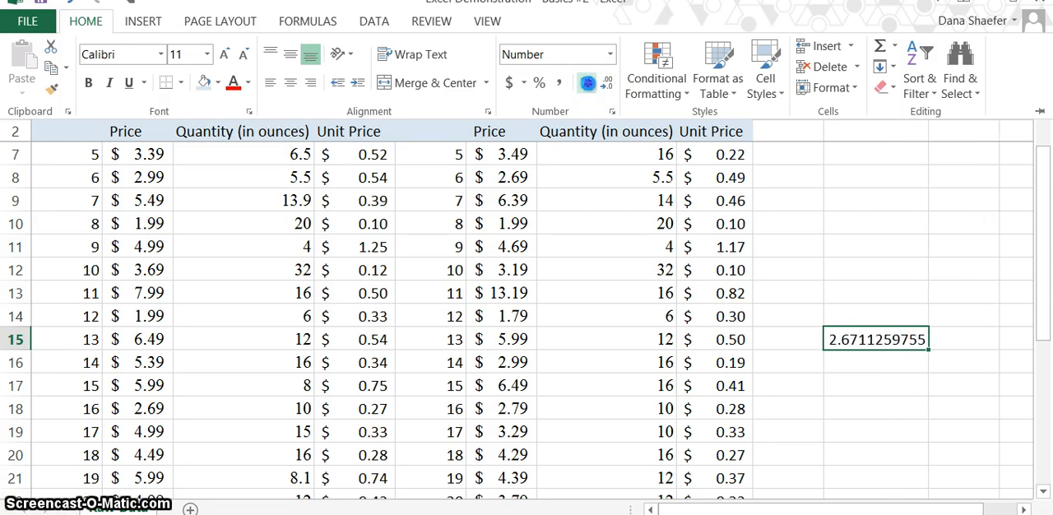
click(588, 83)
click(587, 83)
click(587, 83)
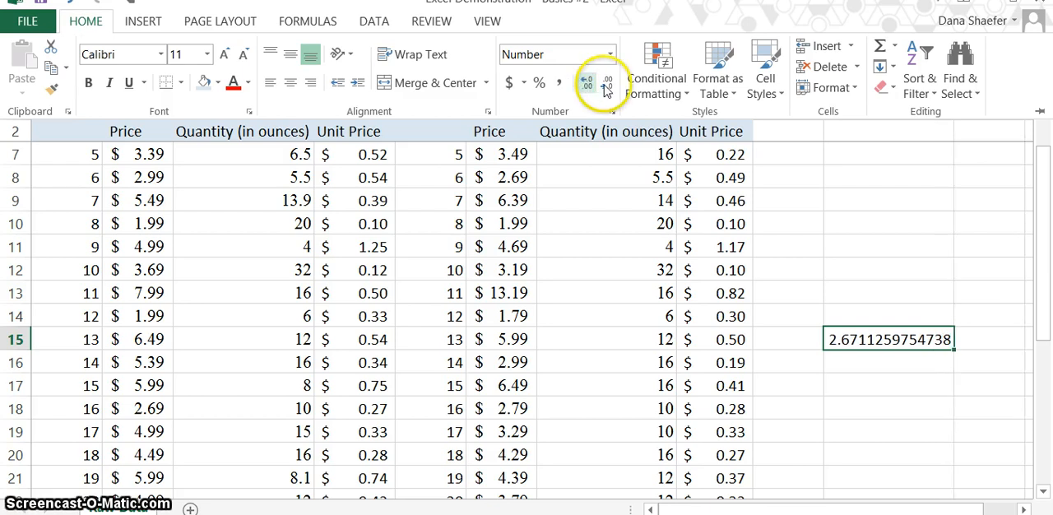
Reduce the decimals shown in cell J15 to three places
click(607, 86)
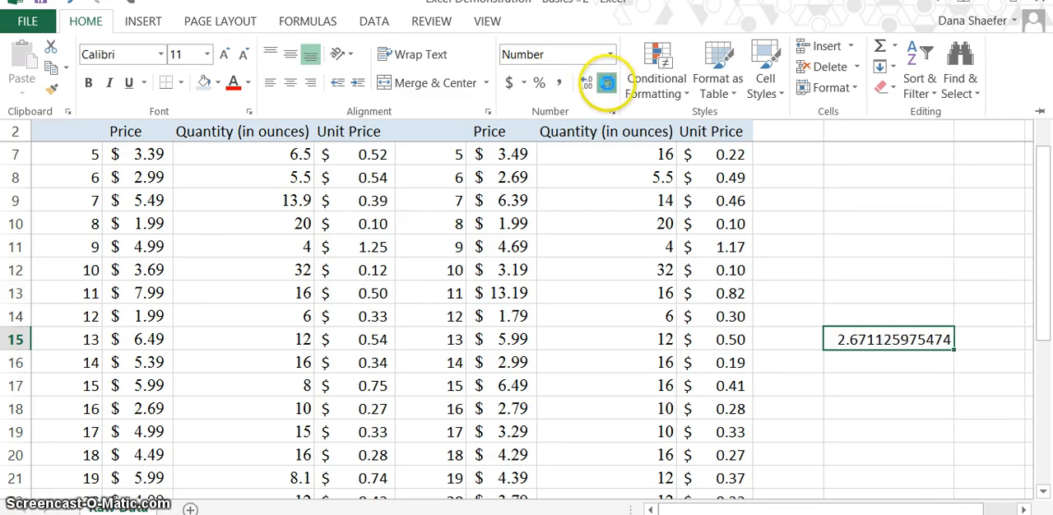
click(607, 86)
click(607, 86)
click(608, 85)
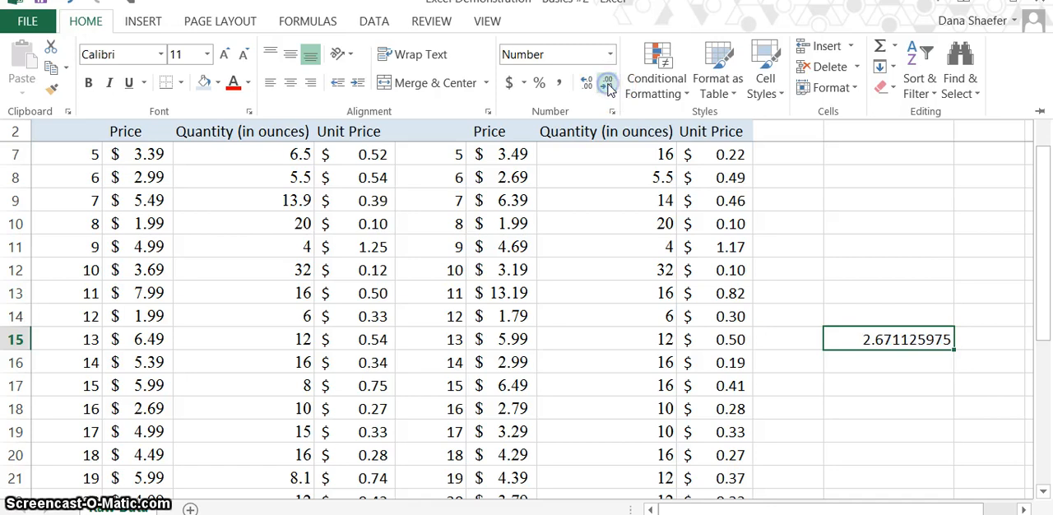
click(608, 85)
click(606, 86)
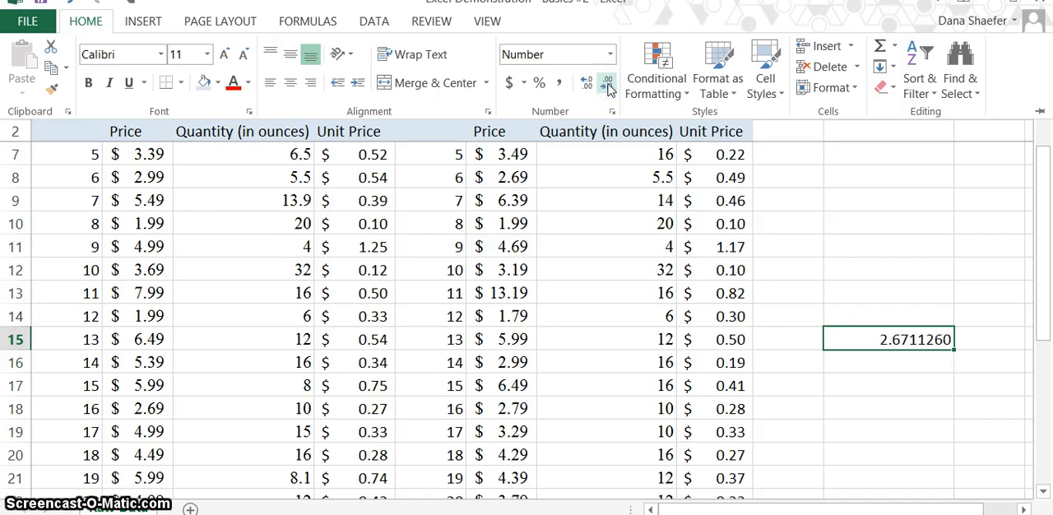
click(607, 85)
click(607, 85)
click(607, 85)
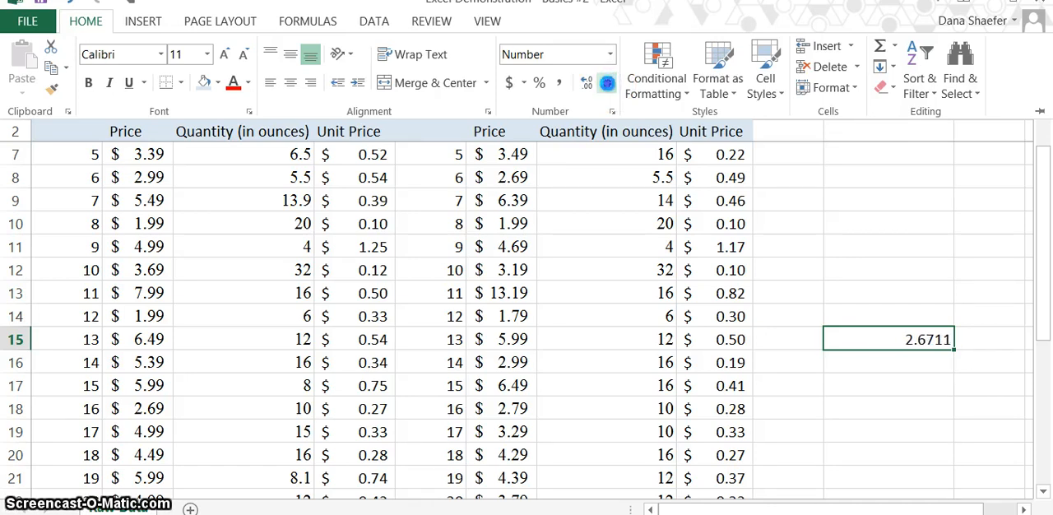
click(607, 86)
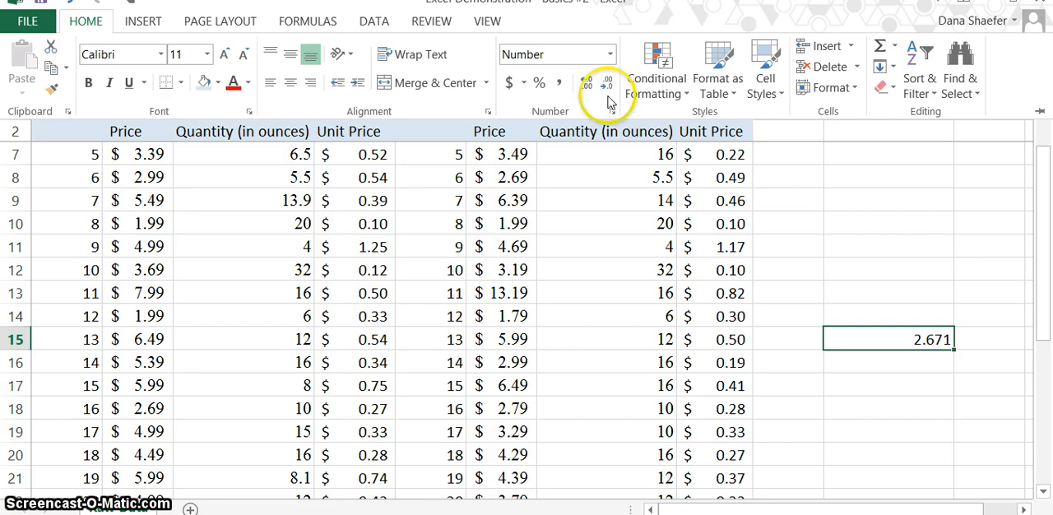
Enter the formula =F16/F17 in cell J17 to compare the Store B prices of items 14 and 15
click(873, 390)
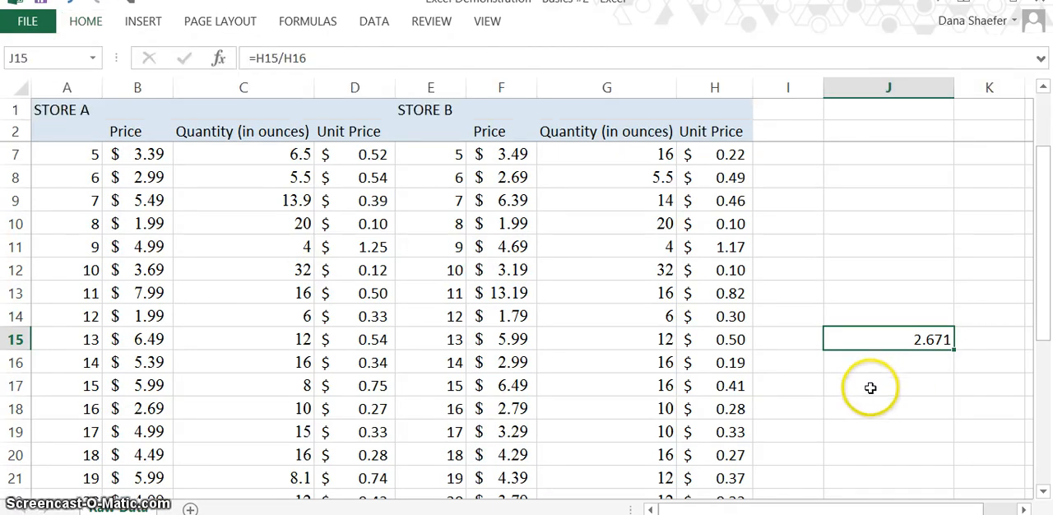
click(872, 391)
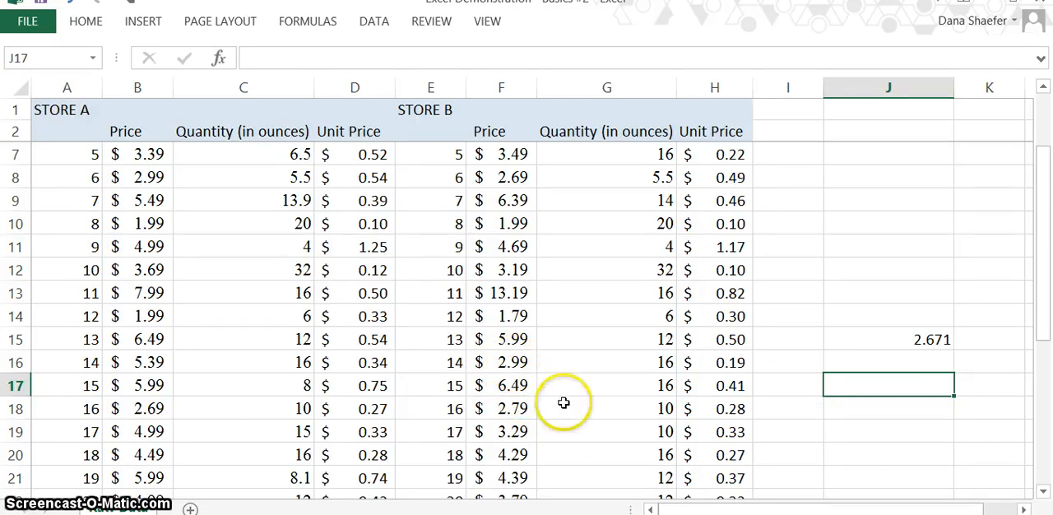
text(=)
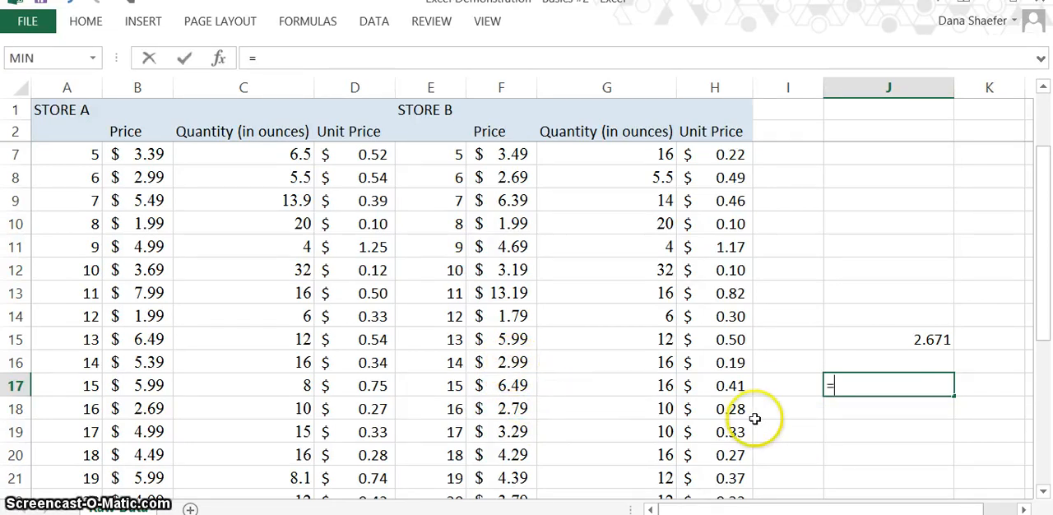
click(502, 362)
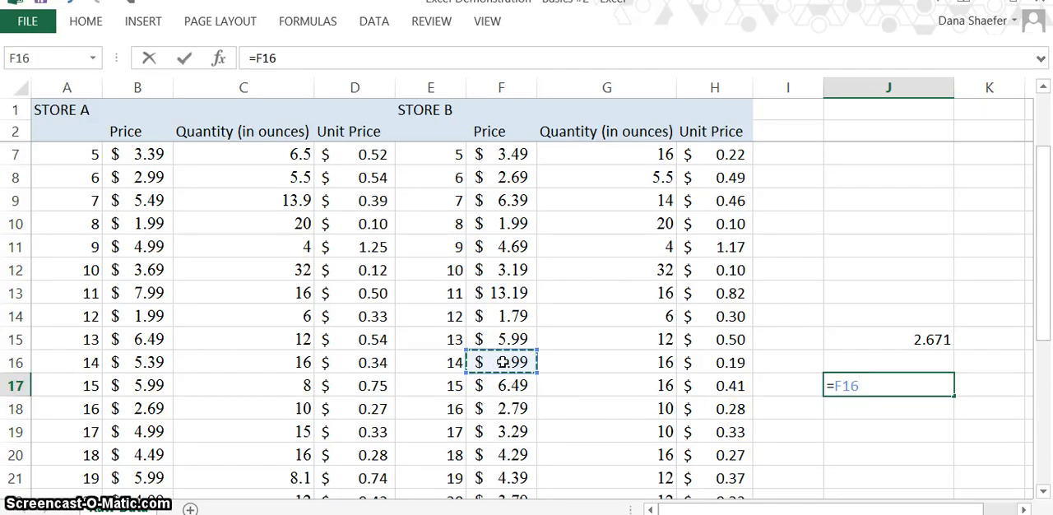
text(/)
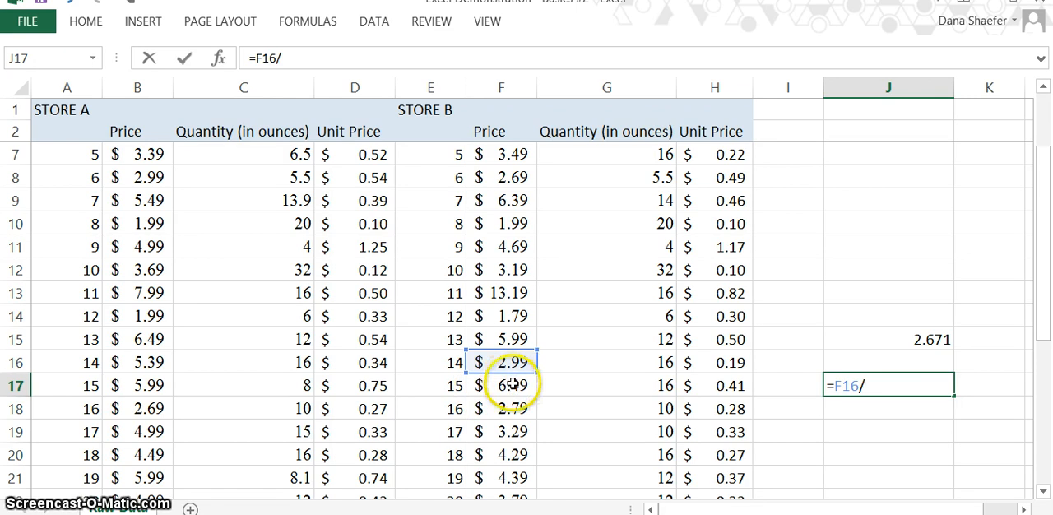
click(512, 383)
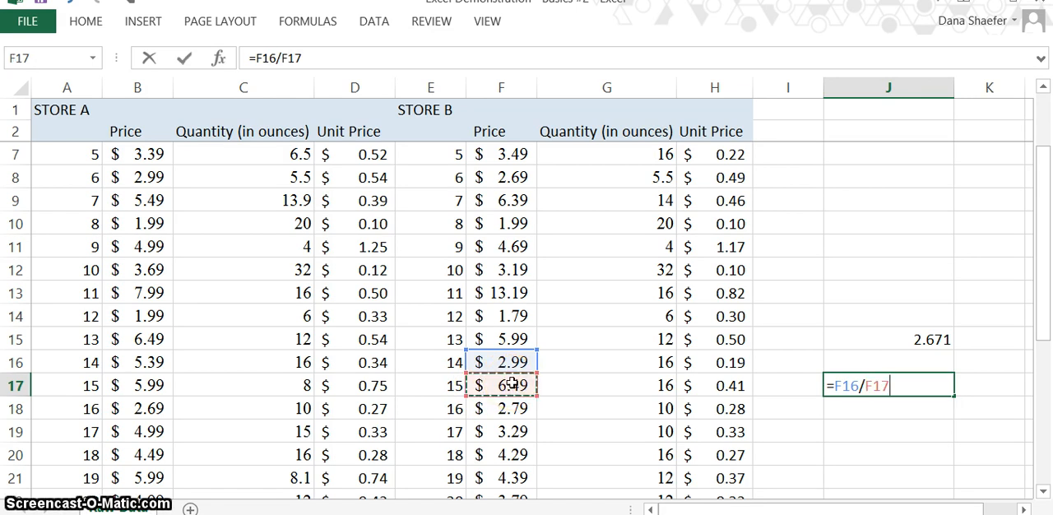
key(Return)
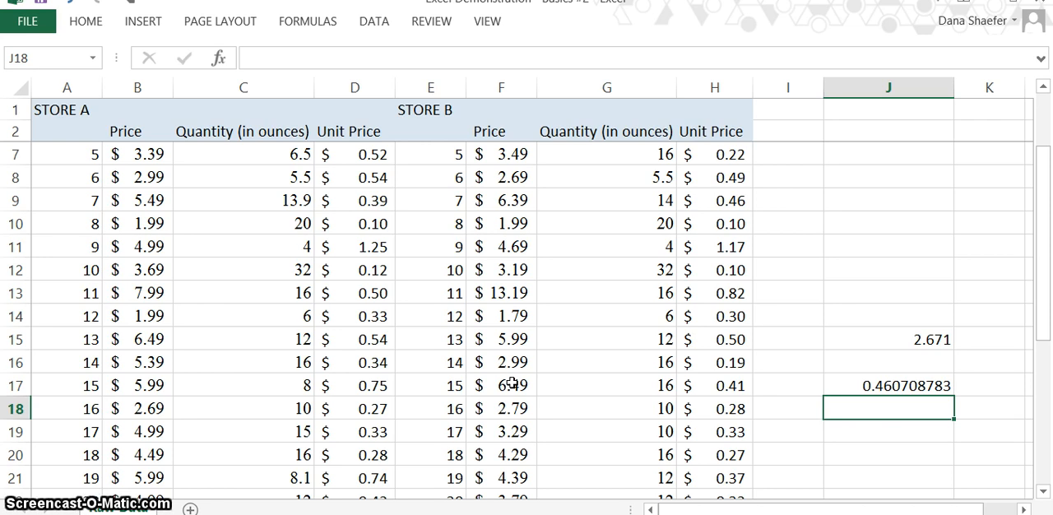
Increase the decimals shown in cell J17 to 14 places
click(848, 383)
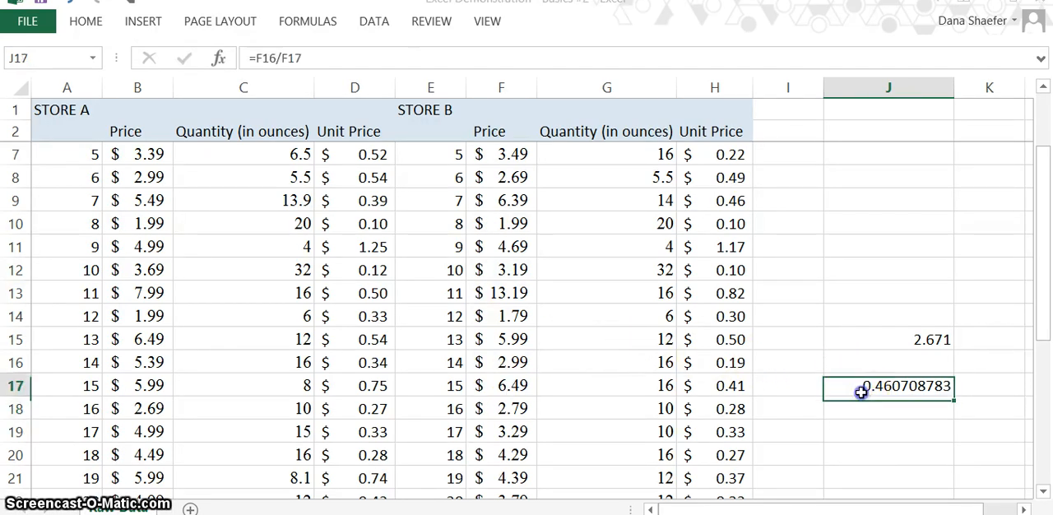
click(85, 18)
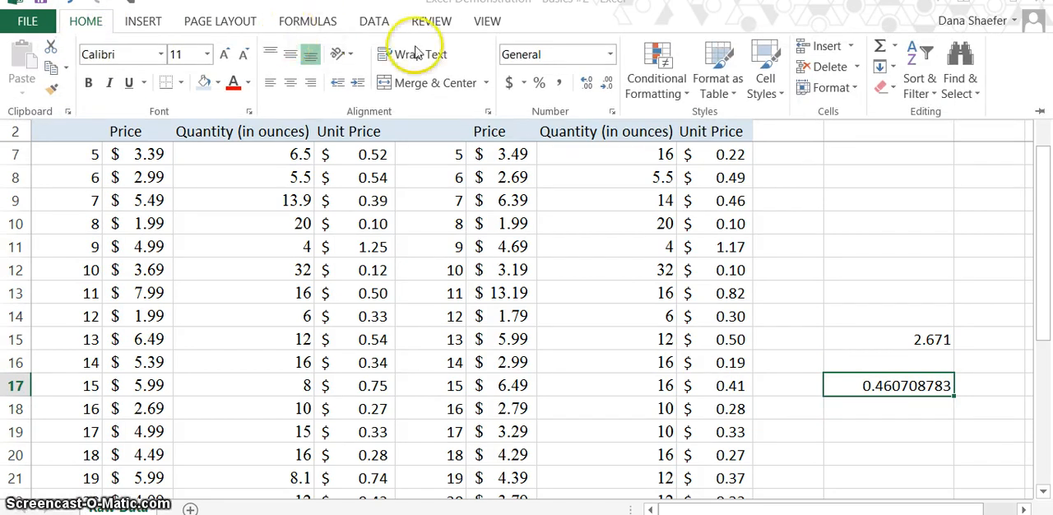
click(587, 86)
click(587, 85)
click(588, 86)
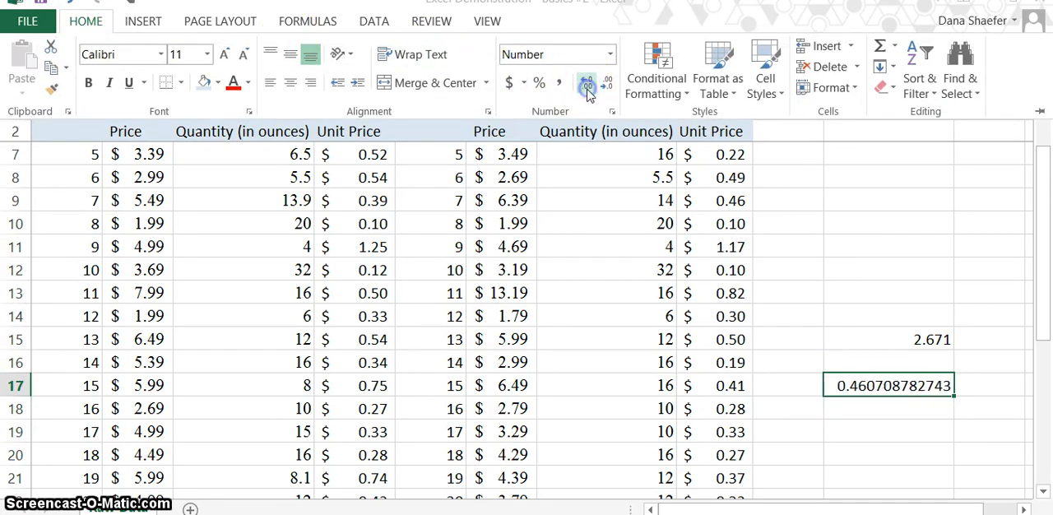
click(588, 90)
click(588, 90)
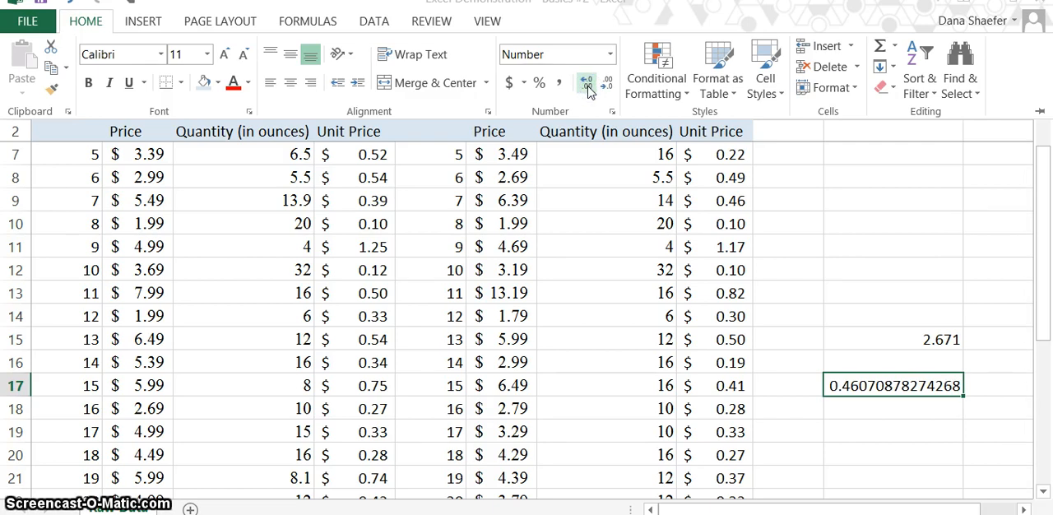
Reduce the decimals shown in cell J17 to three places
click(609, 85)
click(609, 86)
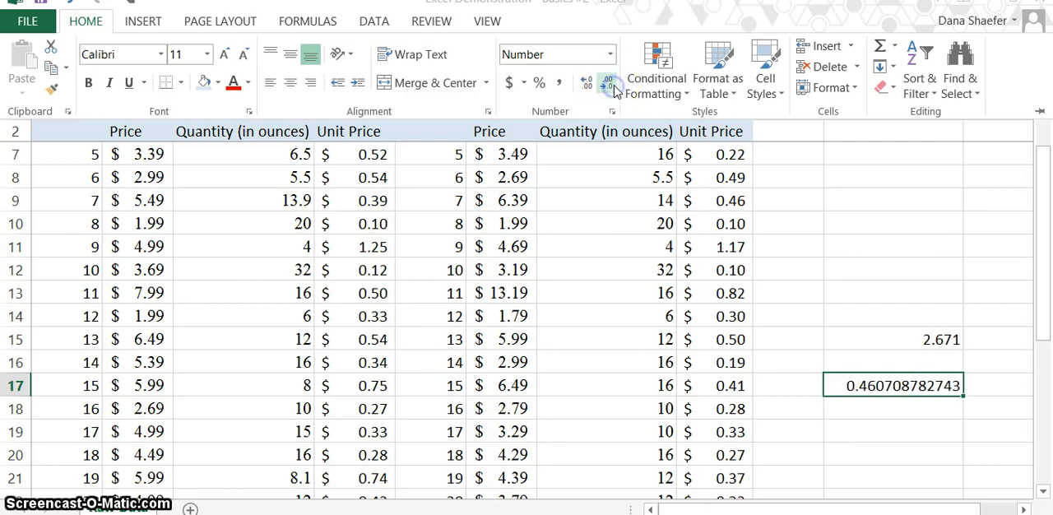
click(609, 86)
click(609, 86)
click(609, 86)
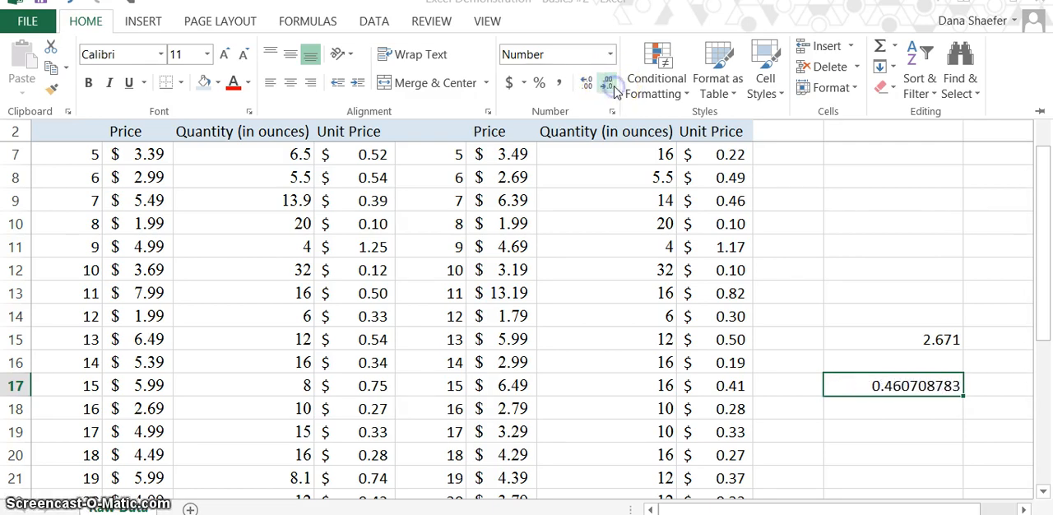
click(612, 87)
click(612, 87)
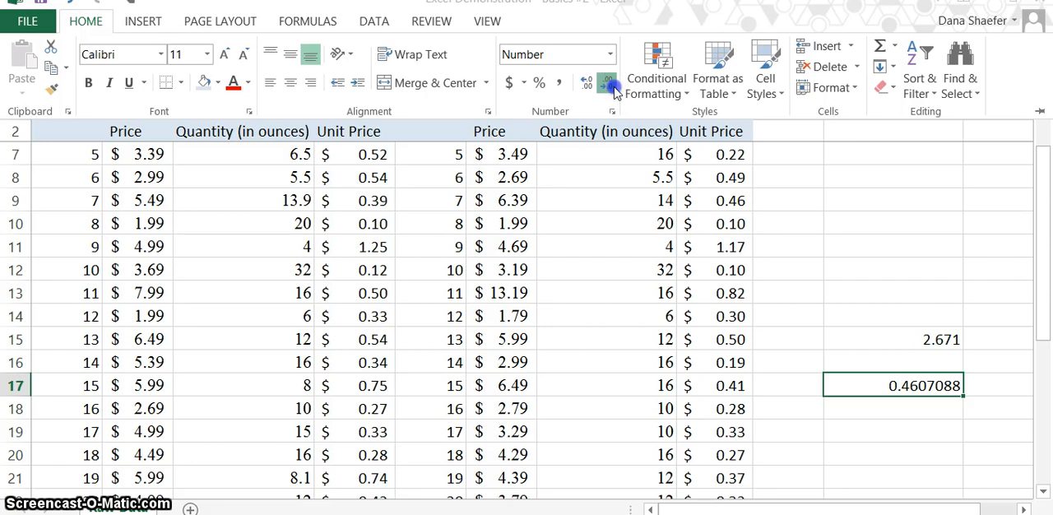
click(613, 87)
click(612, 87)
click(613, 87)
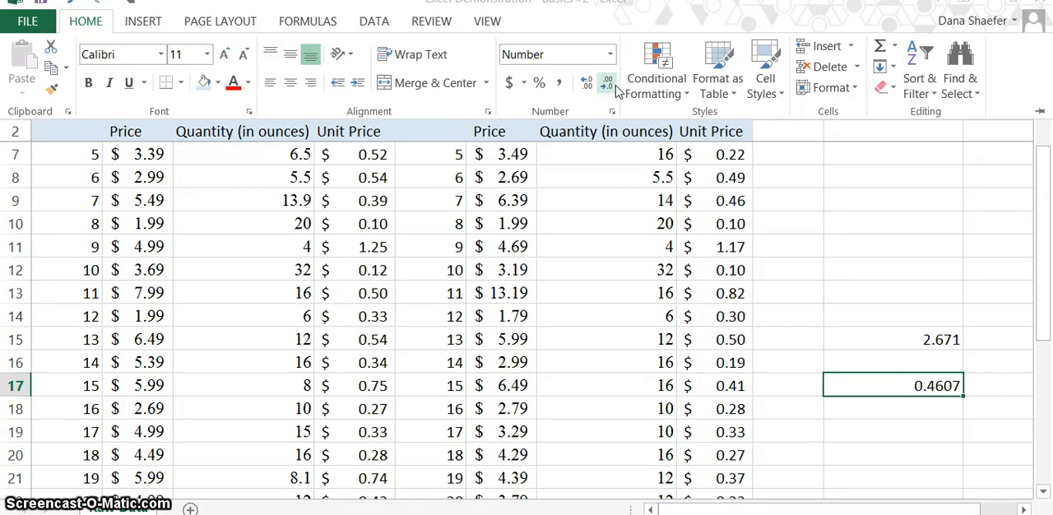
click(607, 83)
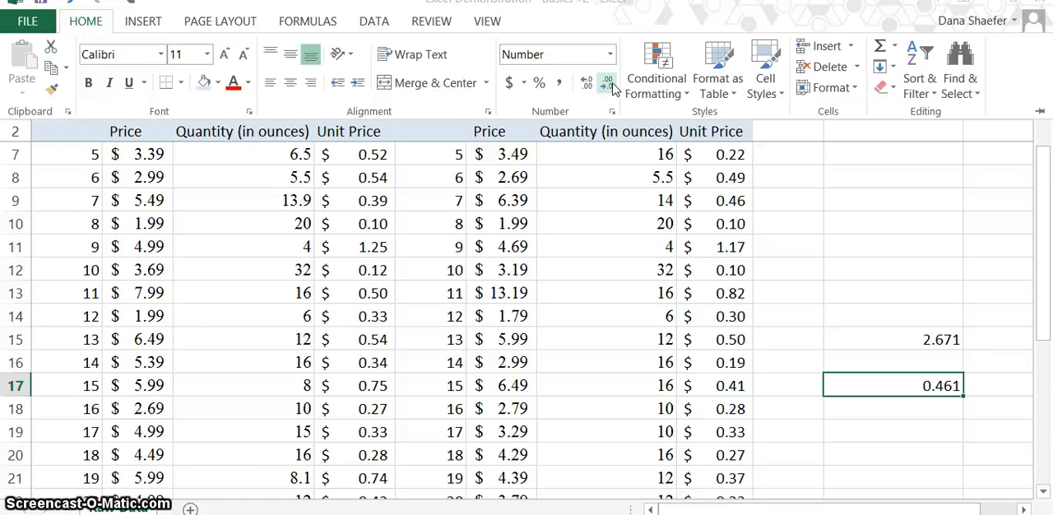
Start inserting a function in empty cell B33 below the Store A prices and list the available function categories
key(Escape)
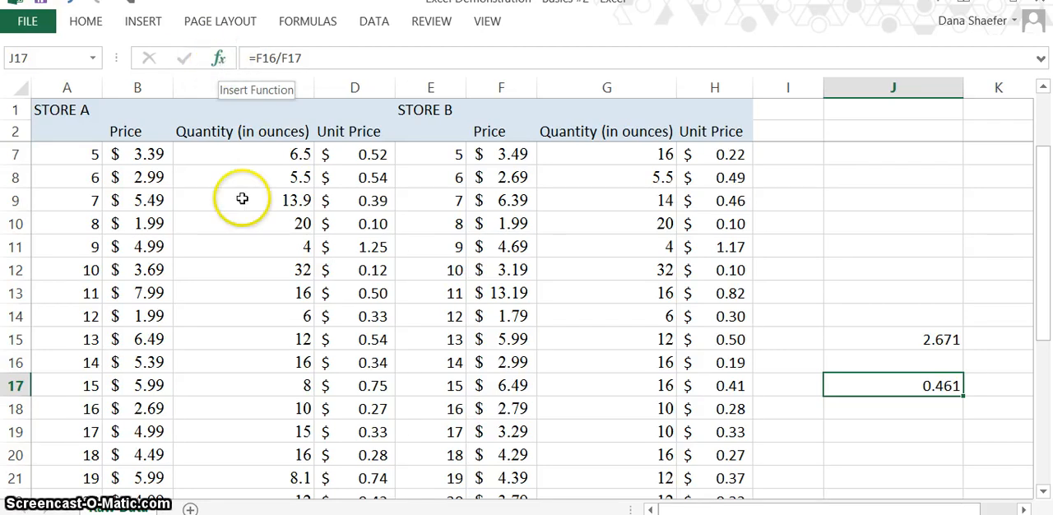
click(151, 359)
key(Down)
key(Down)
key(Down)
key(Down)
key(Down)
key(Down)
key(Down)
key(Down)
key(Down)
key(Down)
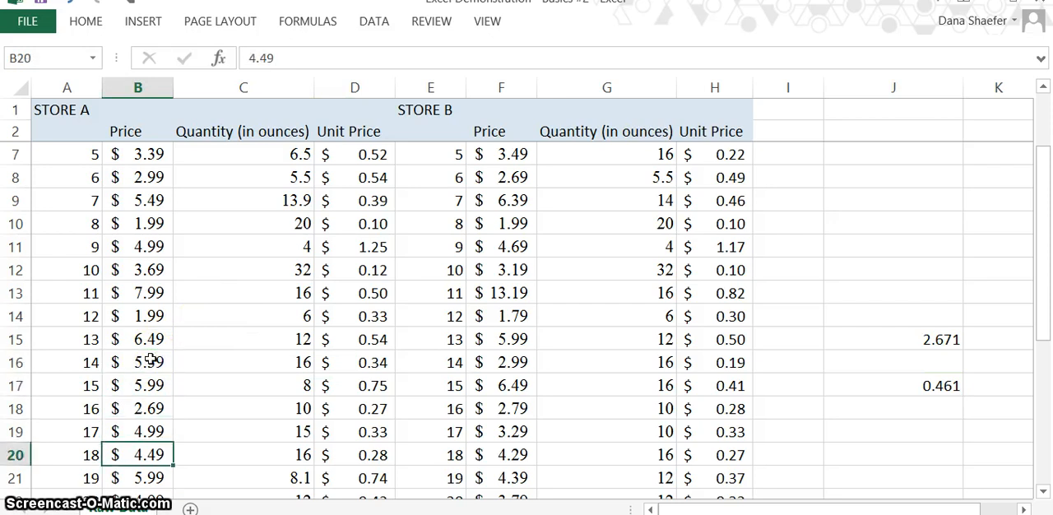
key(Down)
key(Down)
key(Down)
key(Down)
key(Down)
key(Down)
key(Down)
key(Down)
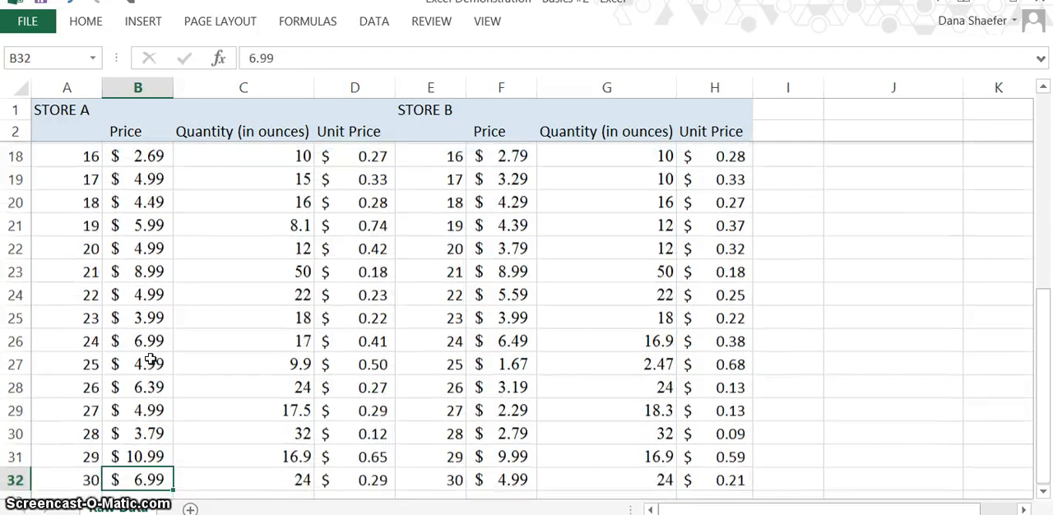
key(Up)
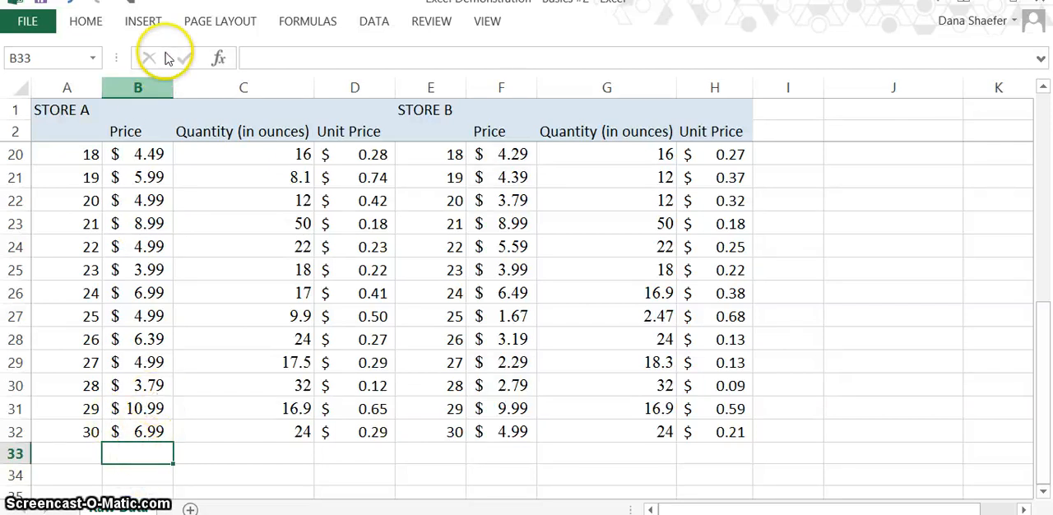
click(219, 59)
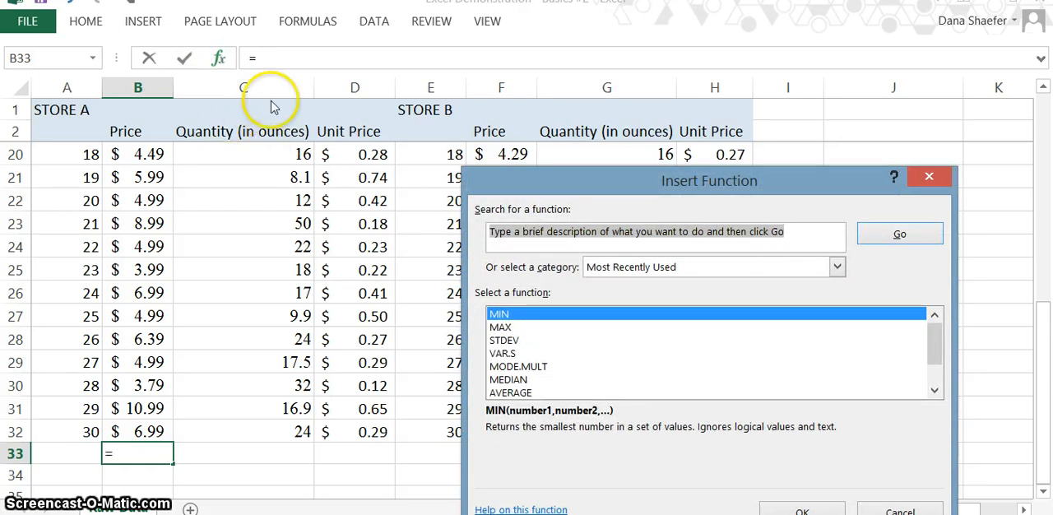
click(837, 269)
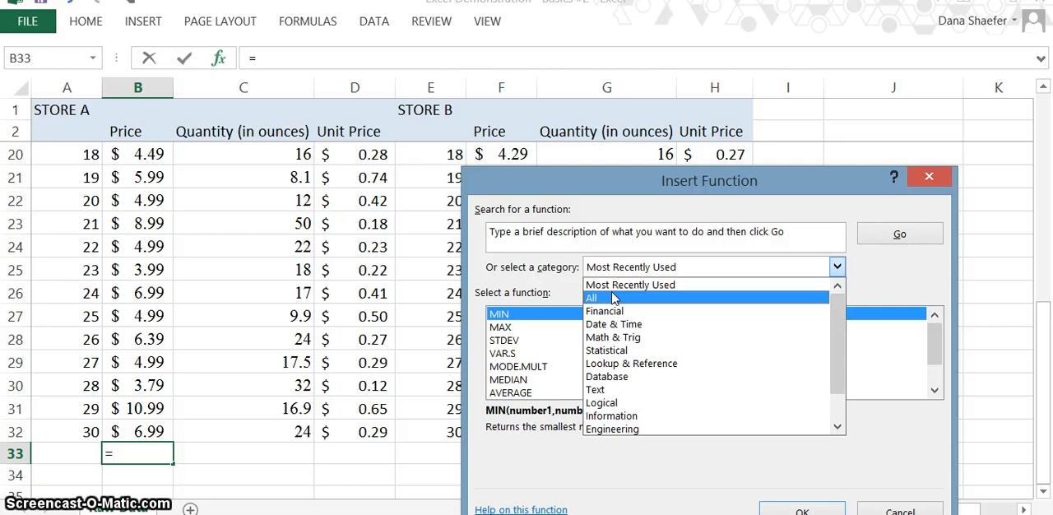
Search the function library for "sum"
click(528, 233)
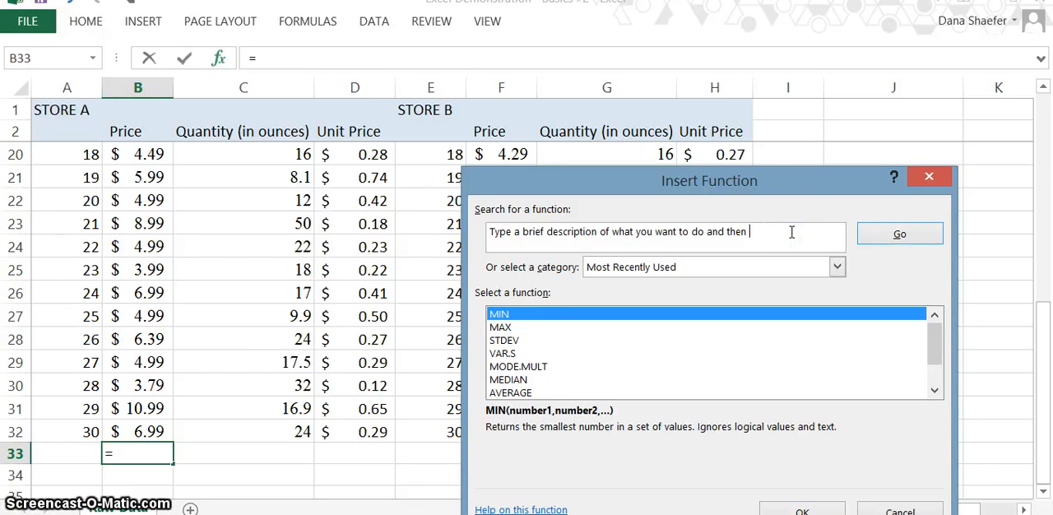
key(BackSpace)
key(BackSpace)
key(BackSpace)
key(BackSpace)
key(BackSpace)
key(BackSpace)
key(BackSpace)
key(BackSpace)
key(BackSpace)
key(BackSpace)
key(BackSpace)
key(BackSpace)
key(BackSpace)
key(BackSpace)
key(BackSpace)
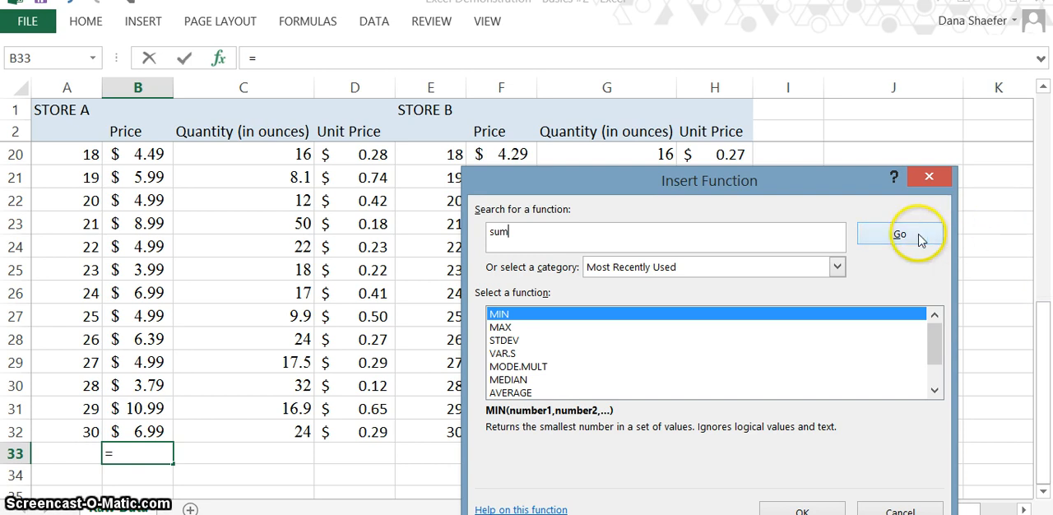
click(921, 238)
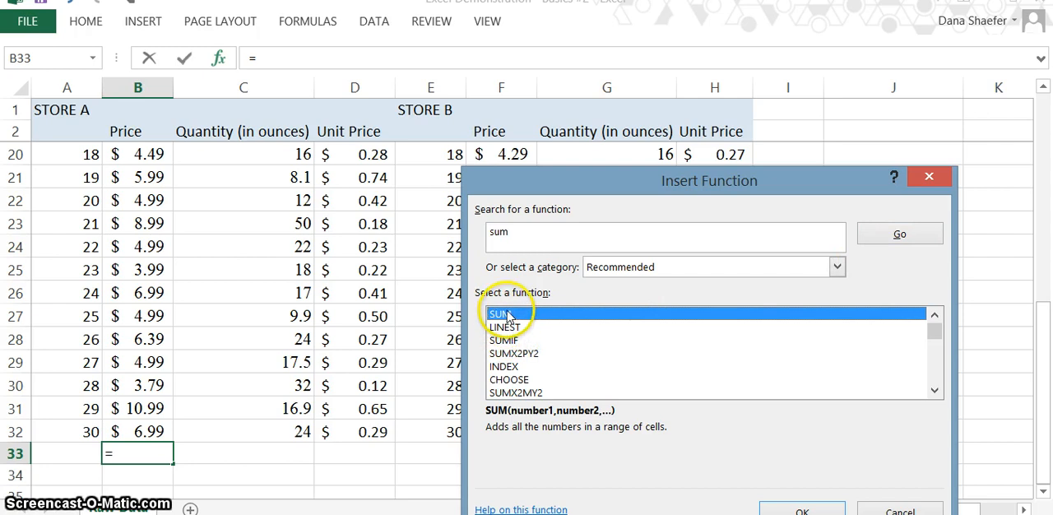
Insert the SUM function in cell B33 with the Store A price range B3:B32 as its argument
click(777, 511)
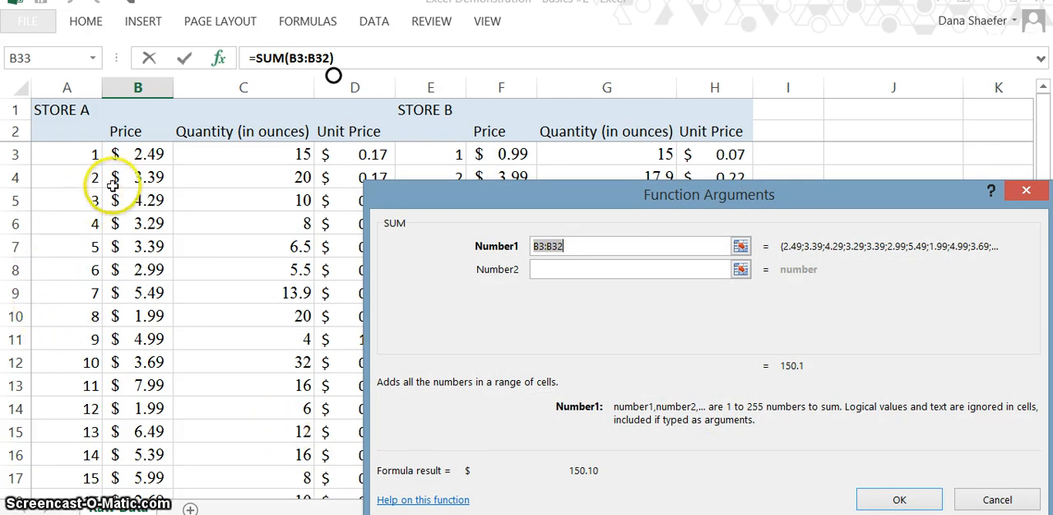
drag(141, 153, 157, 427)
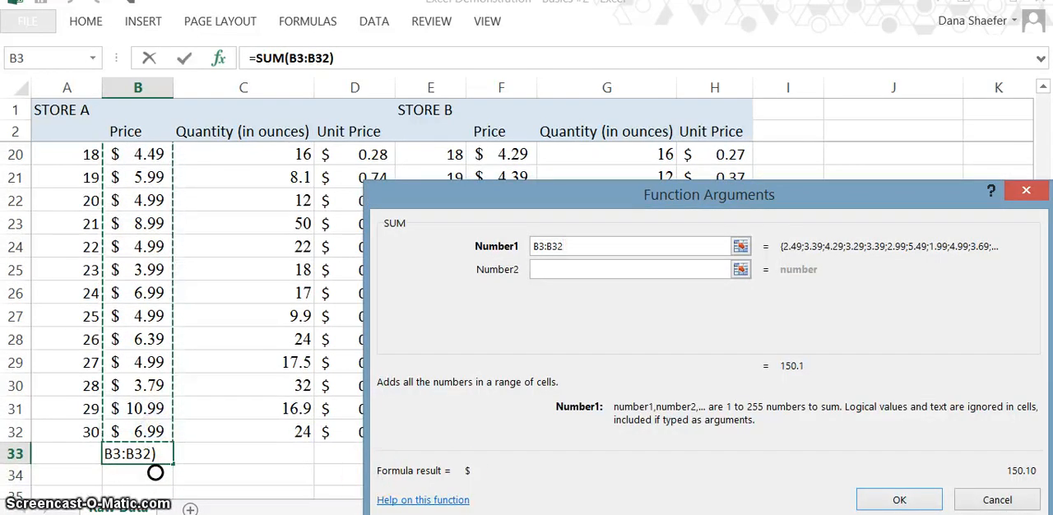
click(896, 499)
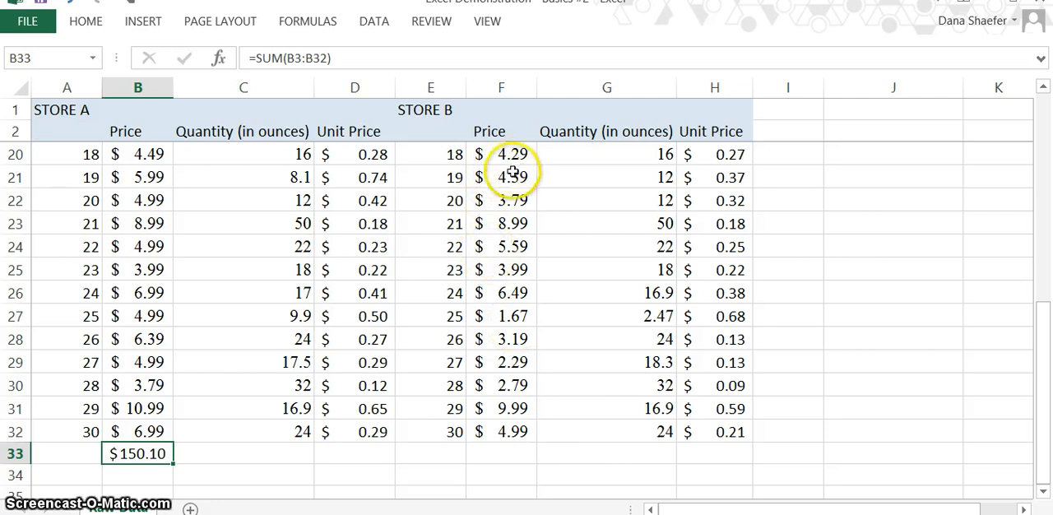
Insert the SUM function in cell F33 to total the Store B prices in F3:F32
click(493, 449)
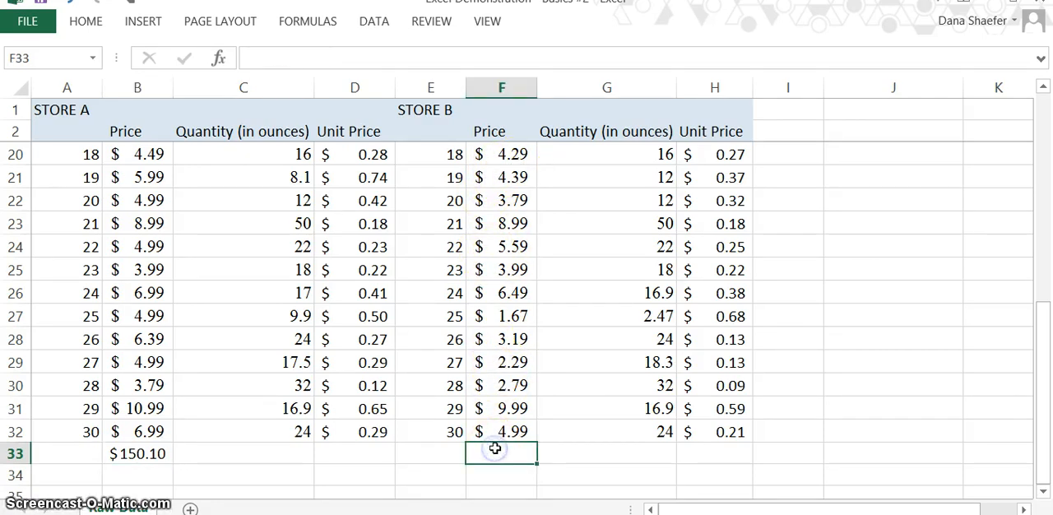
click(222, 58)
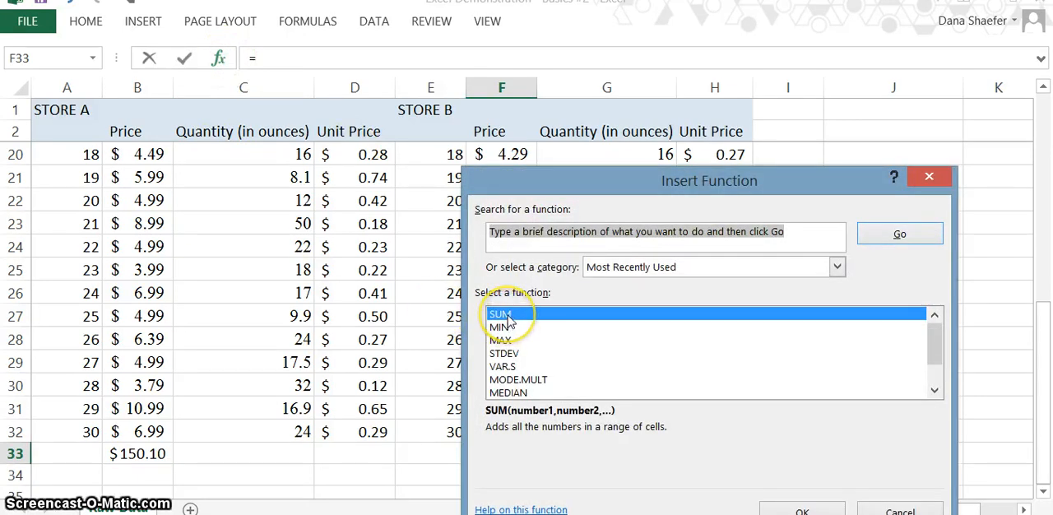
click(507, 316)
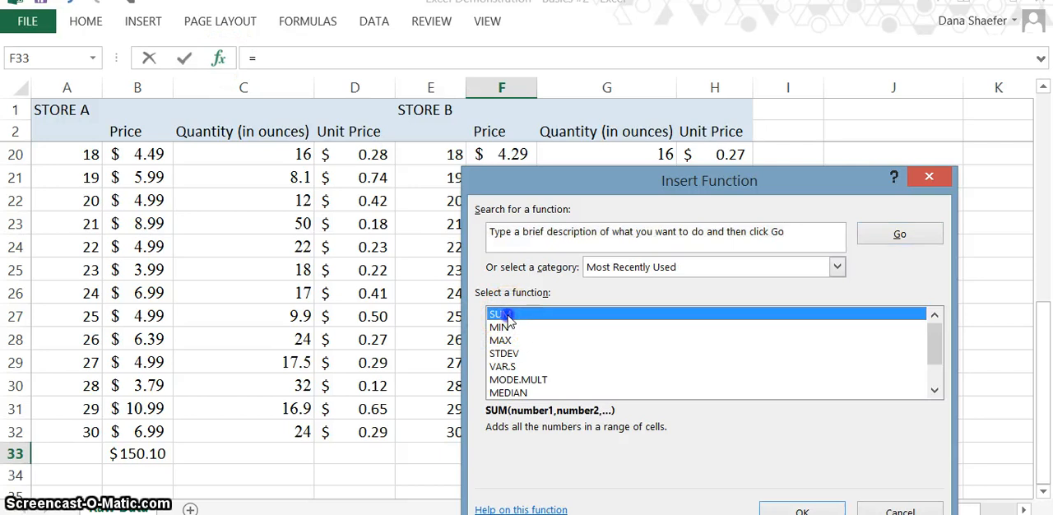
click(786, 507)
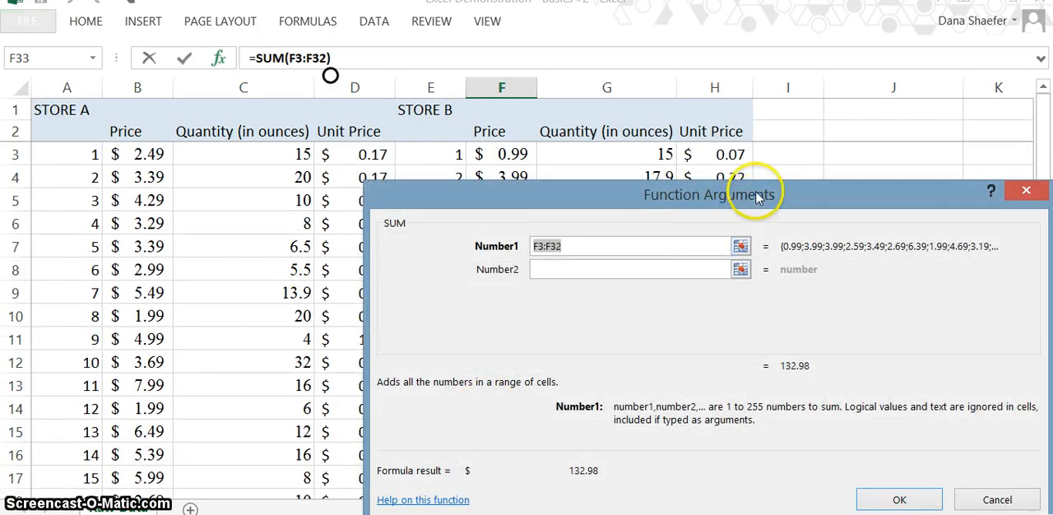
drag(757, 195, 960, 194)
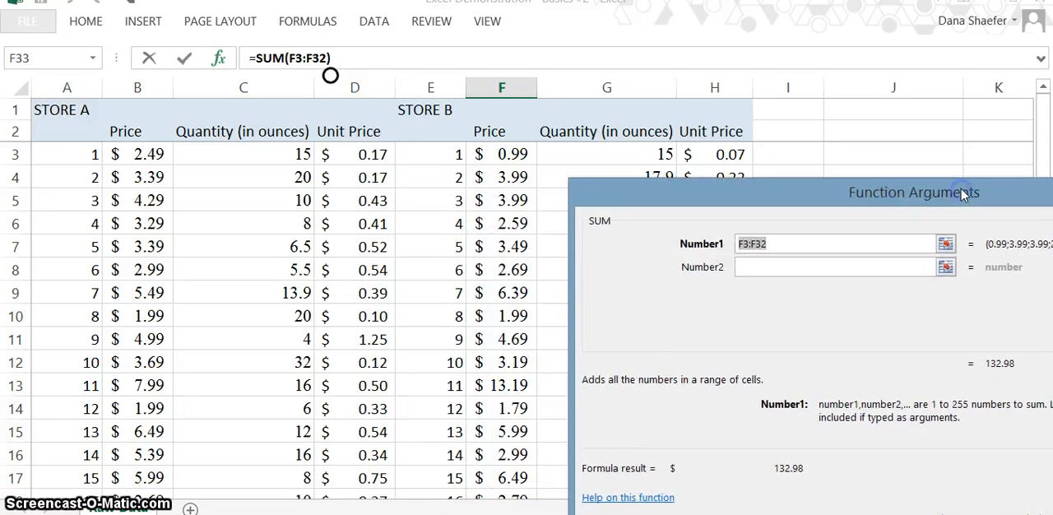
drag(512, 155, 517, 407)
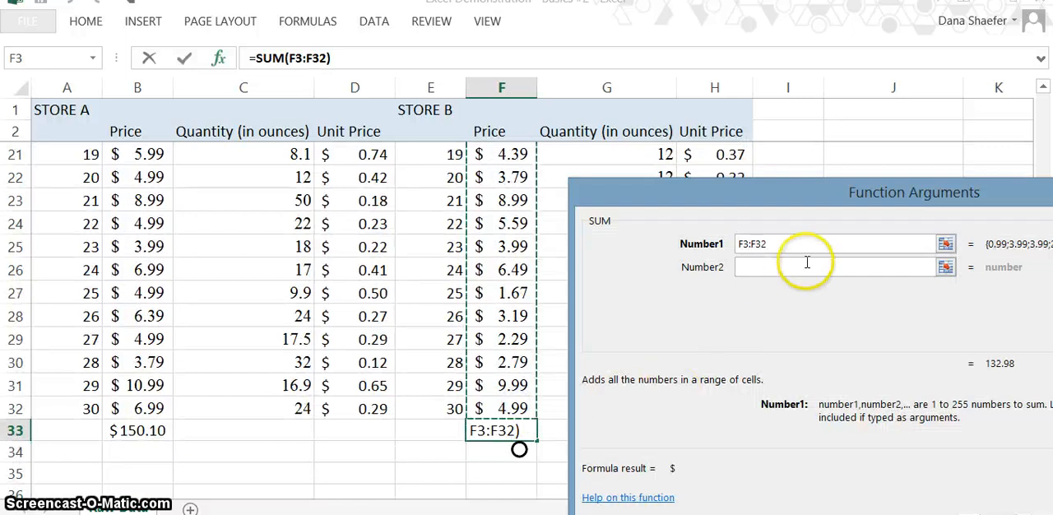
drag(841, 193, 740, 148)
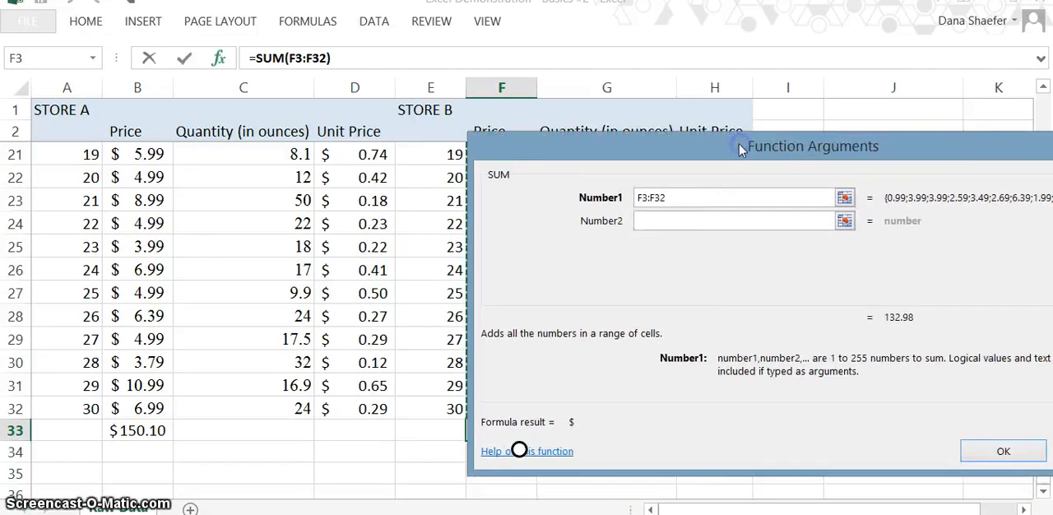
mouse_move(1046, 501)
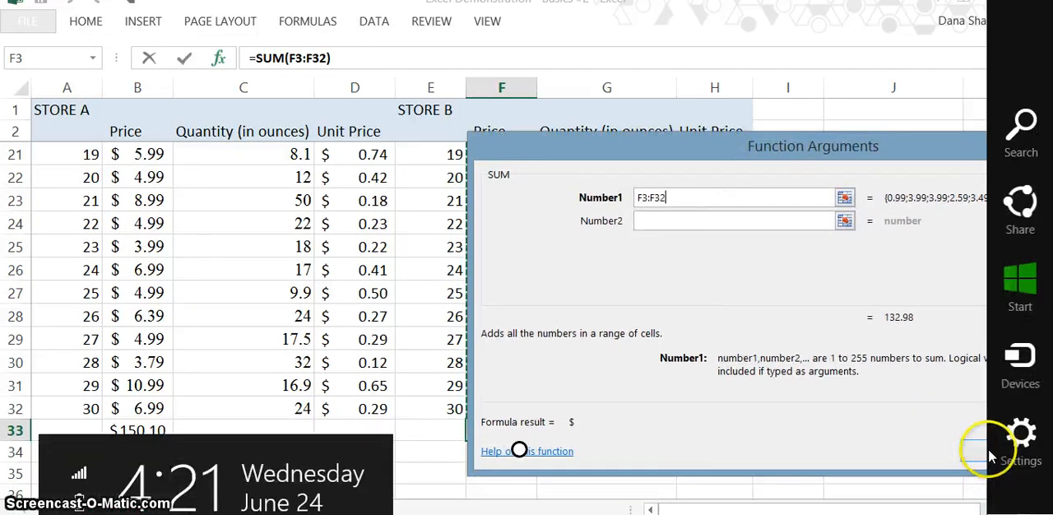
click(977, 453)
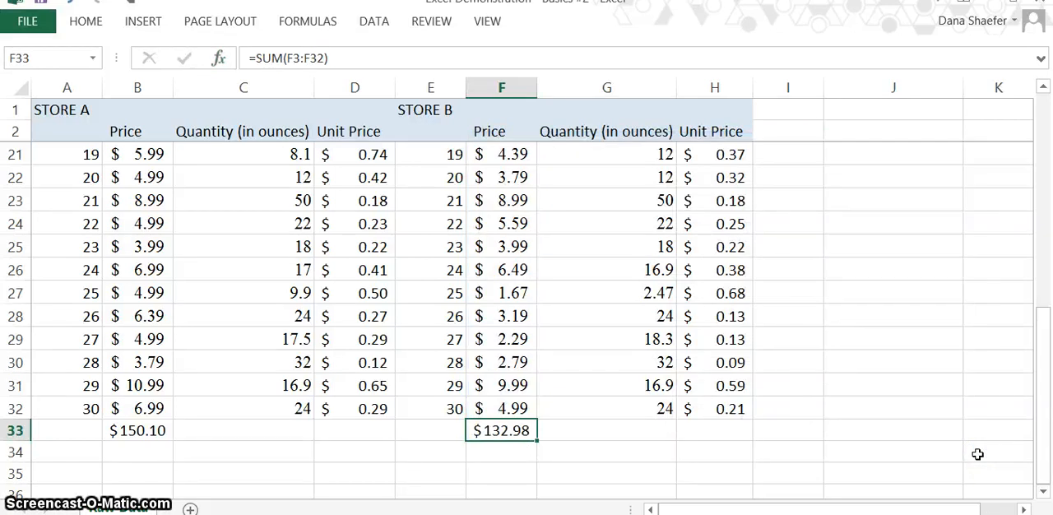
Write the formula =sum(F3:F32) directly in cell F34 to total the Store B prices without the function dialog
click(491, 455)
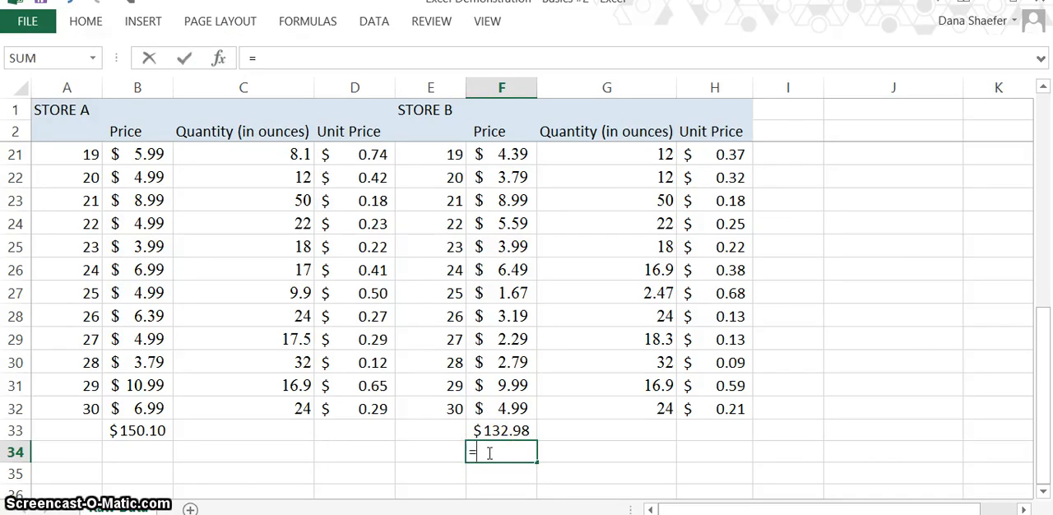
text(sum)
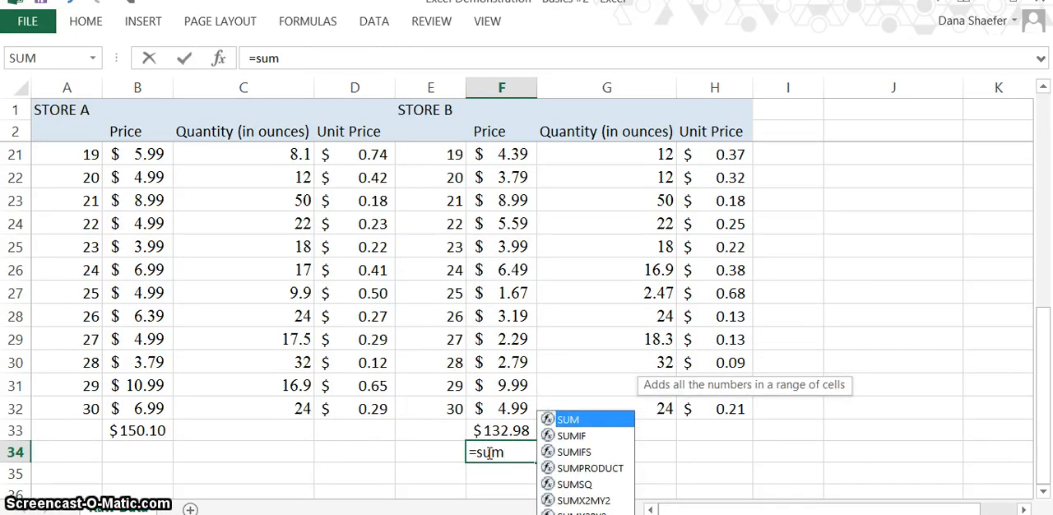
click(574, 424)
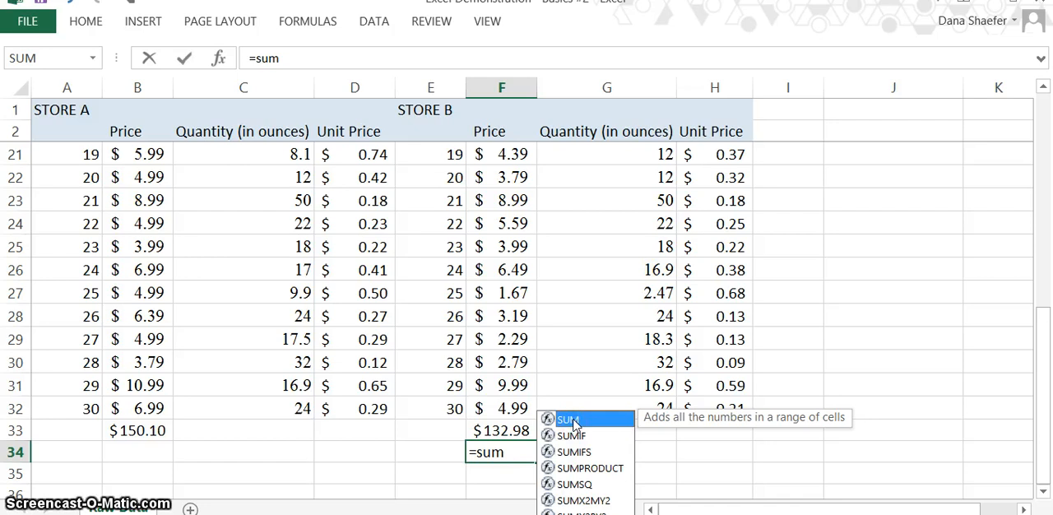
click(574, 425)
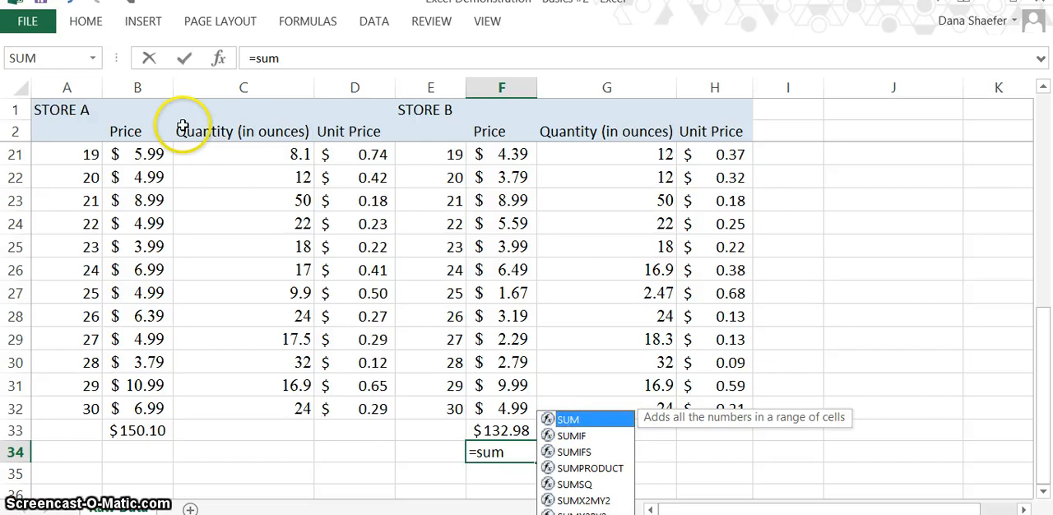
click(282, 59)
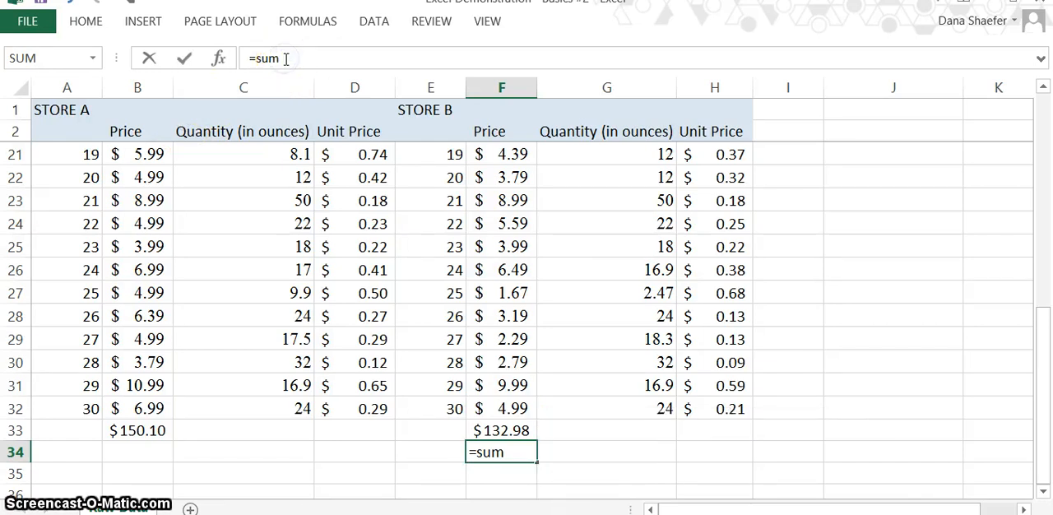
text(()
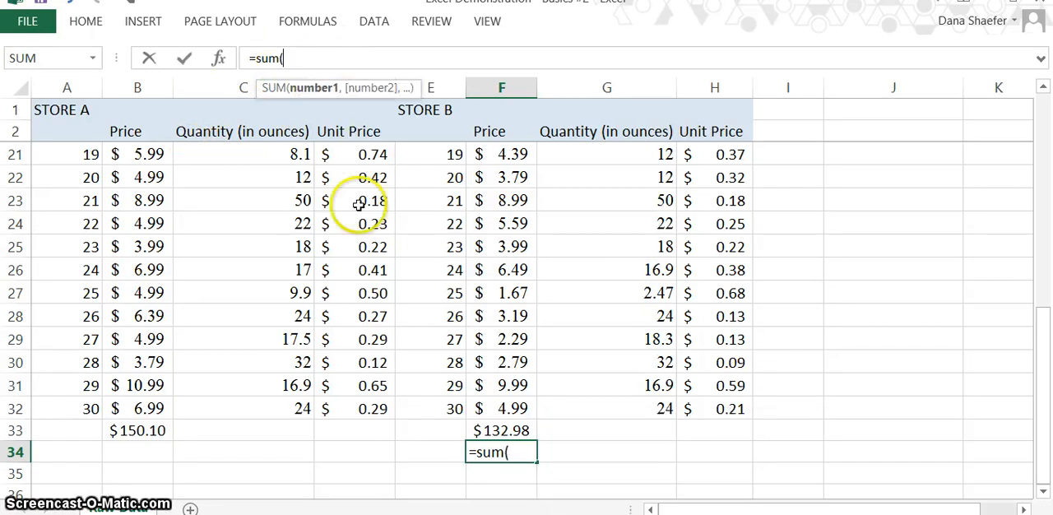
drag(503, 406, 513, 161)
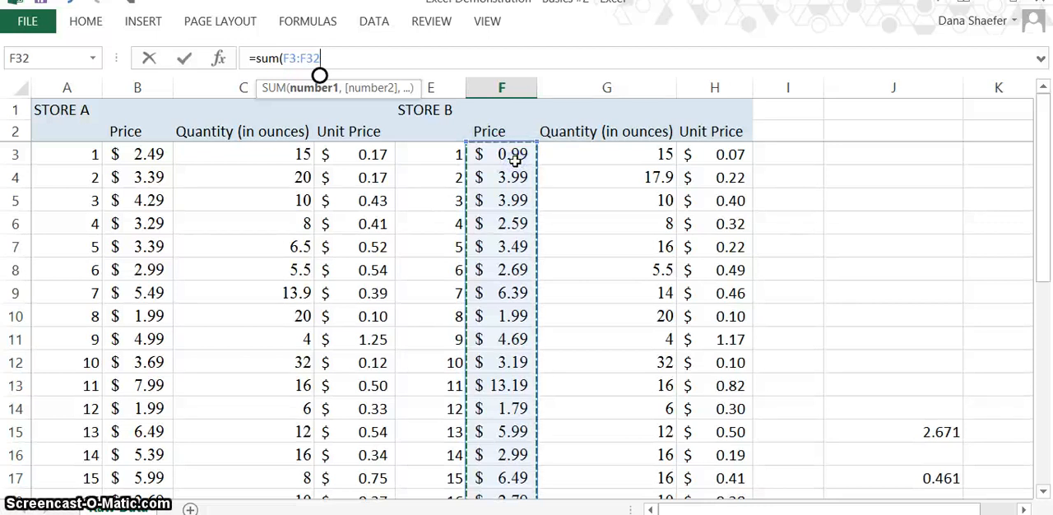
key(Return)
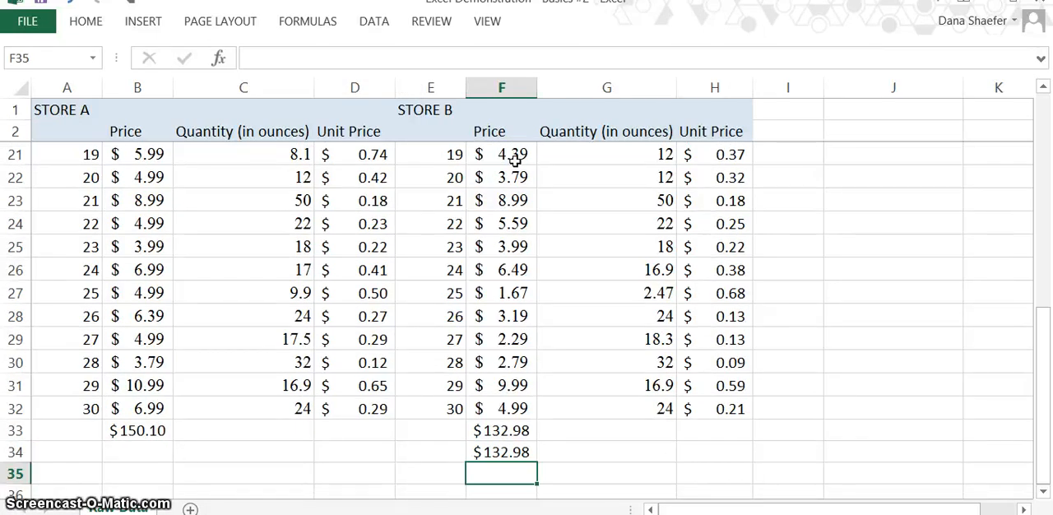